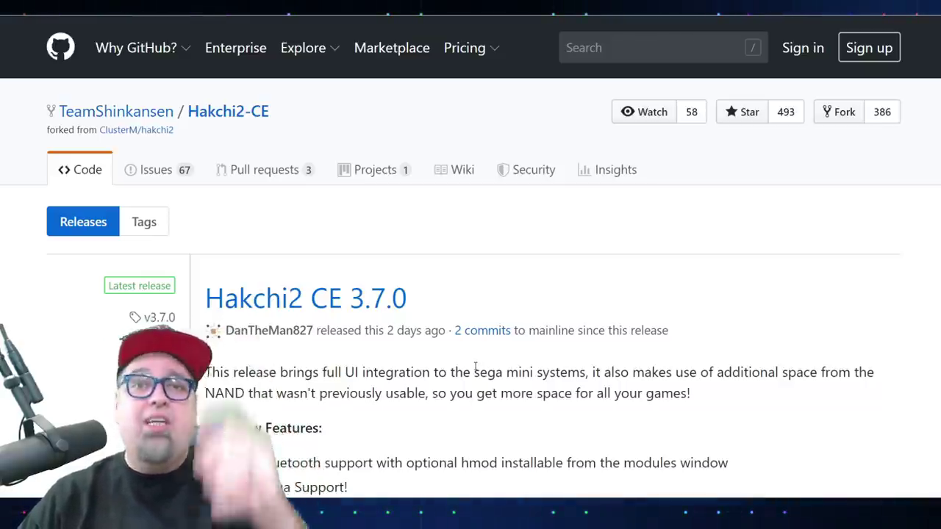
Read through the Hakchi2 CE 3.7.0 release notes, from the new features to the tester credits
{"action": "scroll", "coordinate": [446, 380], "scroll_direction": "down", "scroll_amount": 2}
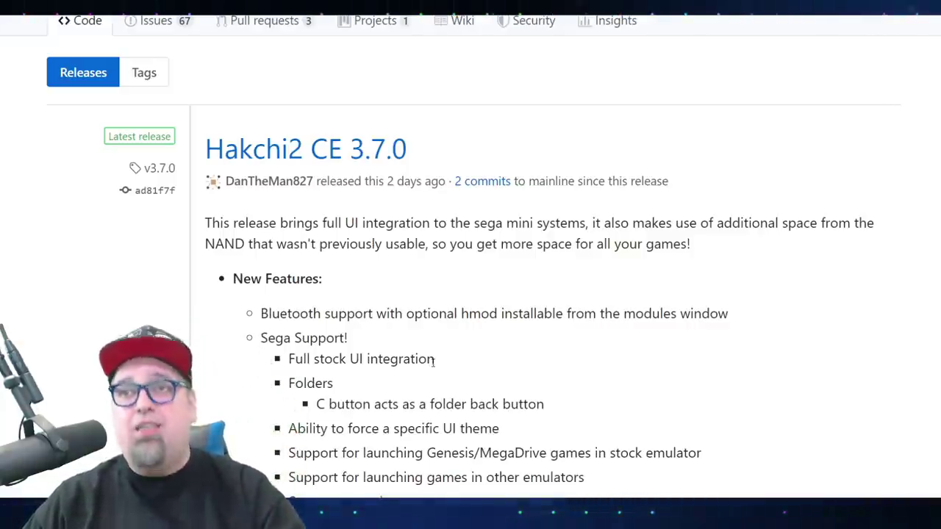
{"action": "scroll", "coordinate": [430, 381], "scroll_direction": "down", "scroll_amount": 2}
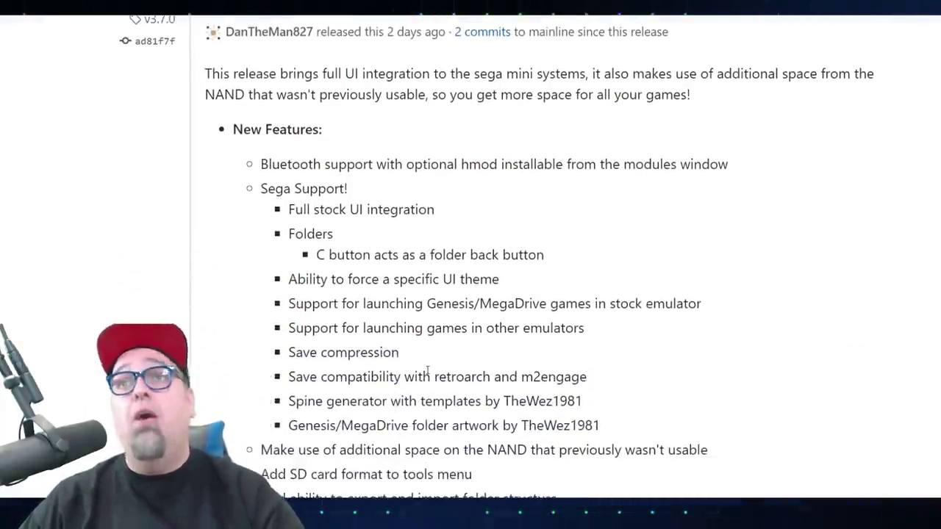
{"action": "scroll", "coordinate": [427, 367], "scroll_direction": "down", "scroll_amount": 3}
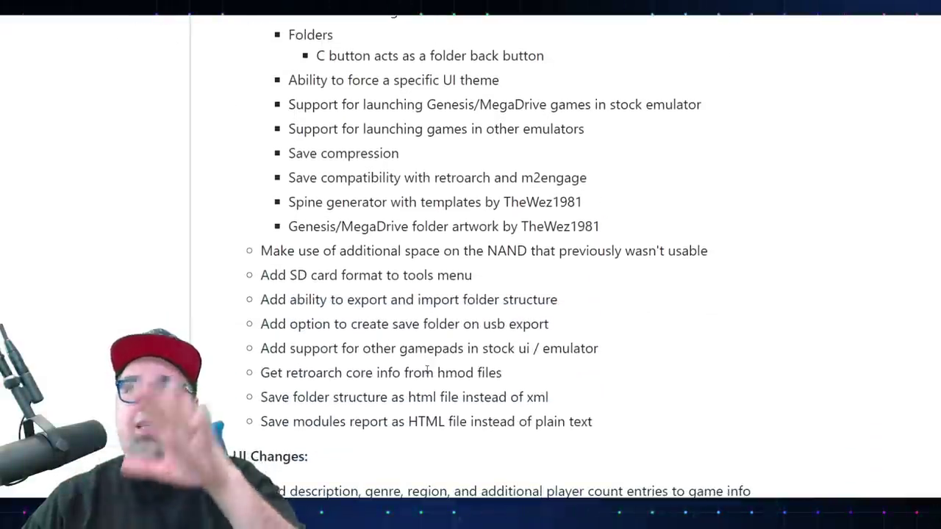
{"action": "scroll", "coordinate": [427, 371], "scroll_direction": "down", "scroll_amount": 2}
{"action": "scroll", "coordinate": [426, 378], "scroll_direction": "down", "scroll_amount": 5}
{"action": "scroll", "coordinate": [425, 371], "scroll_direction": "down", "scroll_amount": 9}
{"action": "scroll", "coordinate": [424, 366], "scroll_direction": "down", "scroll_amount": 5}
{"action": "scroll", "coordinate": [417, 241], "scroll_direction": "up", "scroll_amount": 2}
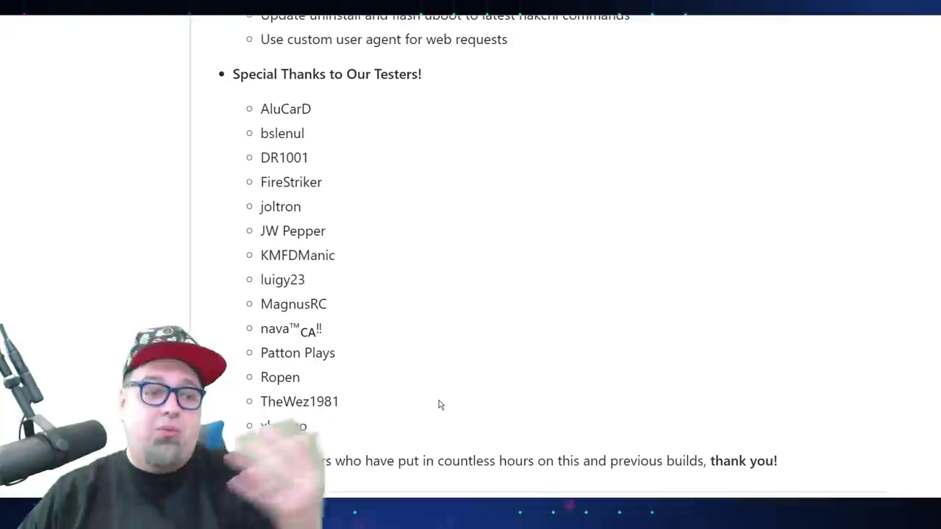
{"action": "scroll", "coordinate": [439, 405], "scroll_direction": "down", "scroll_amount": 3}
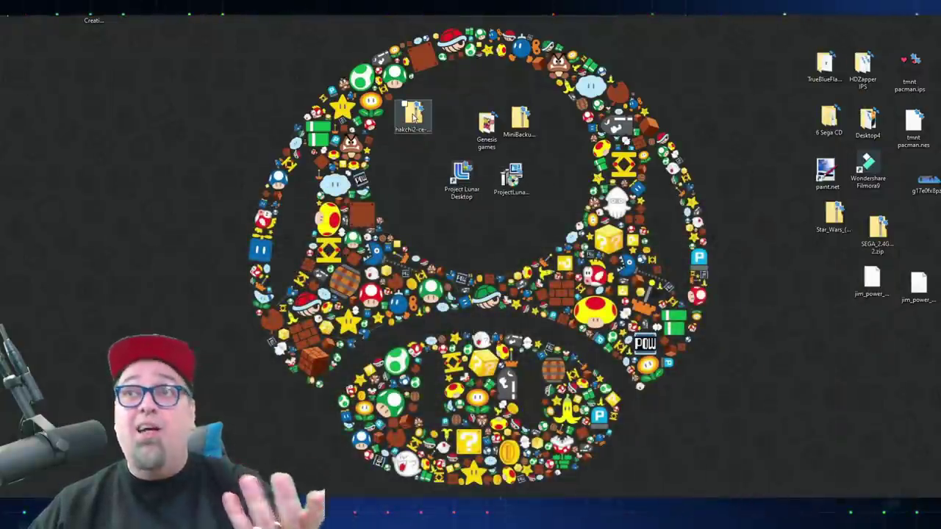
Extract the hakchi2-ce-3.7.0-release archive into its own folder with 7-Zip and place that folder just below the archive on the desktop
{"action": "right_click", "coordinate": [413, 120]}
{"action": "mouse_move", "coordinate": [470, 150]}
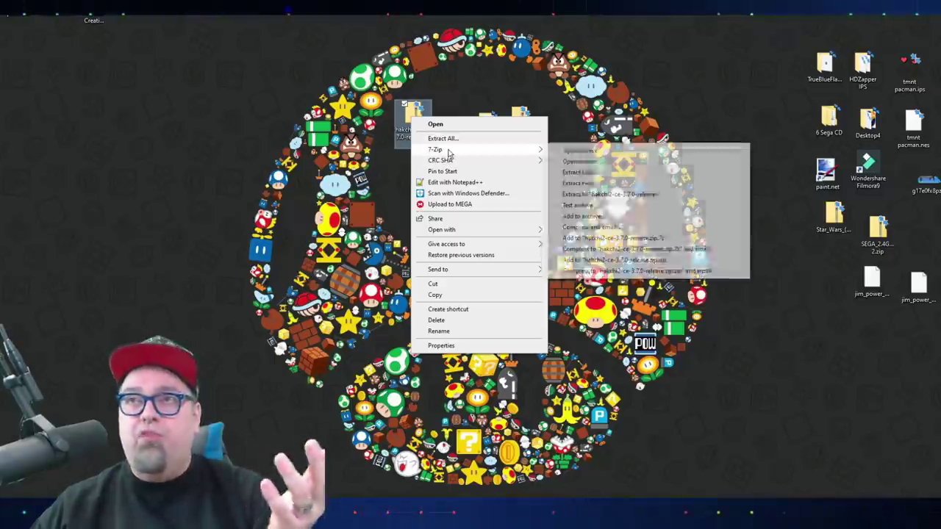
{"action": "left_click", "coordinate": [638, 194]}
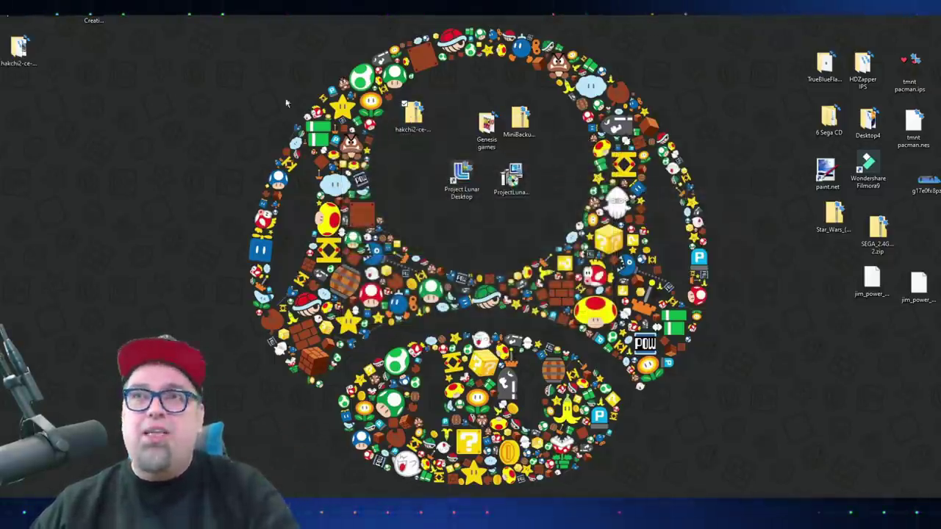
{"action": "left_click_drag", "start_coordinate": [22, 68], "coordinate": [405, 169]}
Launch hakchi.exe from the extracted release folder and dismiss its welcome and reminder messages
{"action": "double_click", "coordinate": [406, 167]}
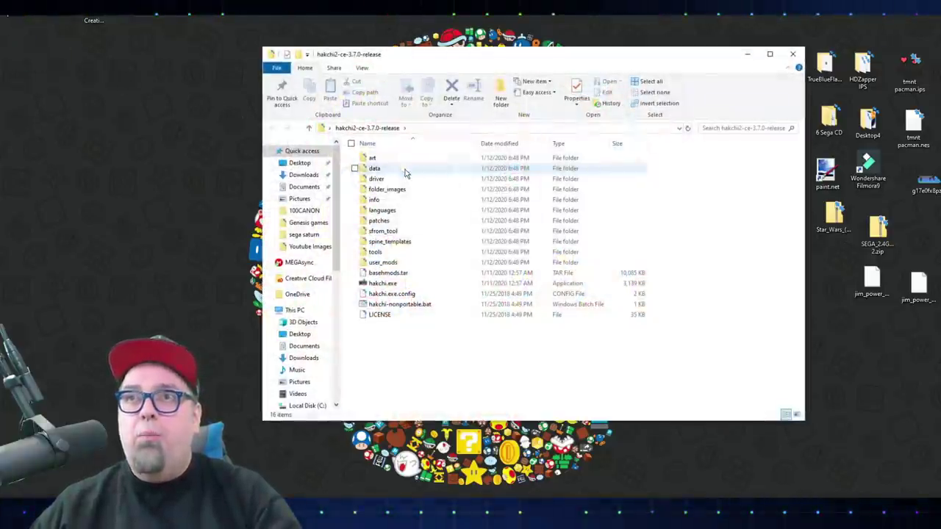
{"action": "left_click", "coordinate": [394, 285]}
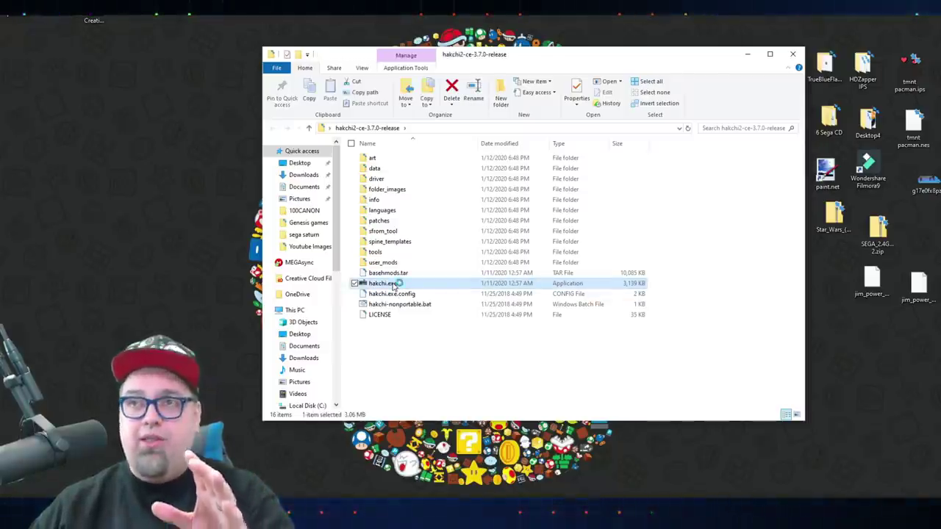
{"action": "double_click", "coordinate": [394, 285]}
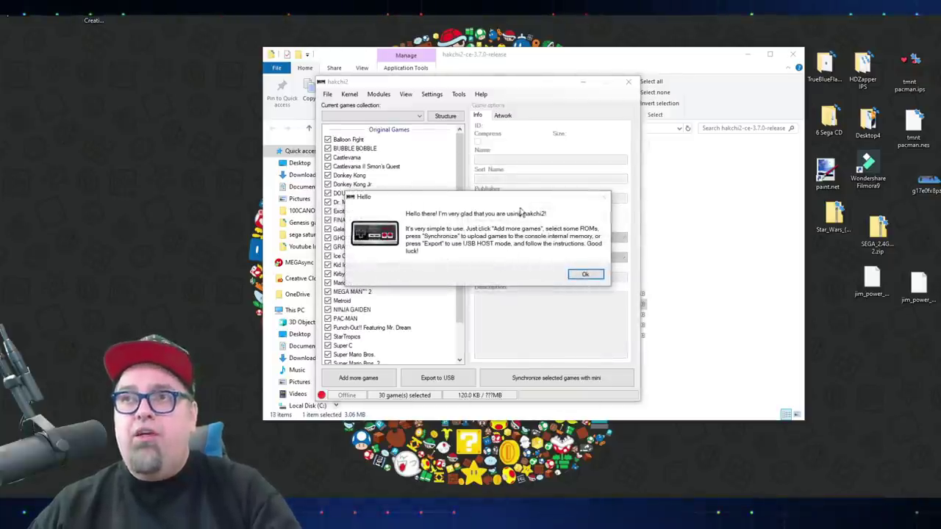
{"action": "left_click", "coordinate": [585, 276]}
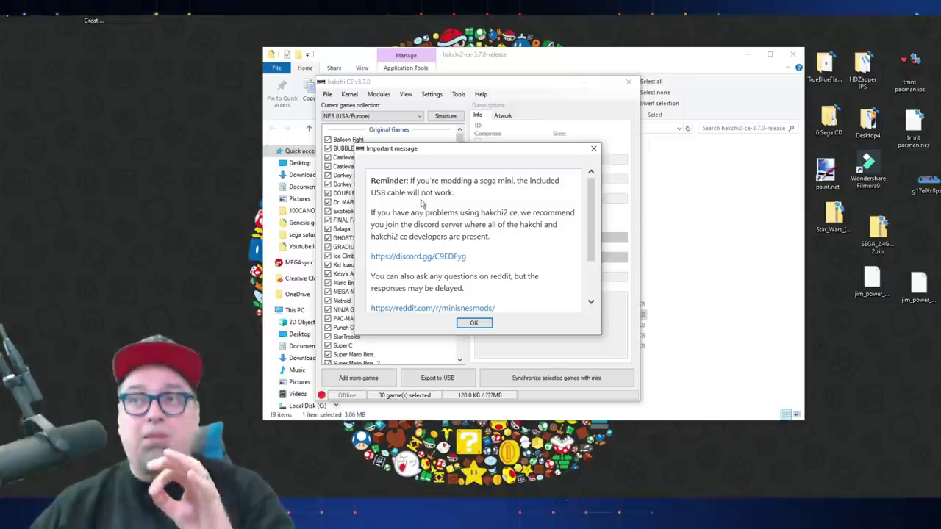
{"action": "left_click", "coordinate": [593, 148]}
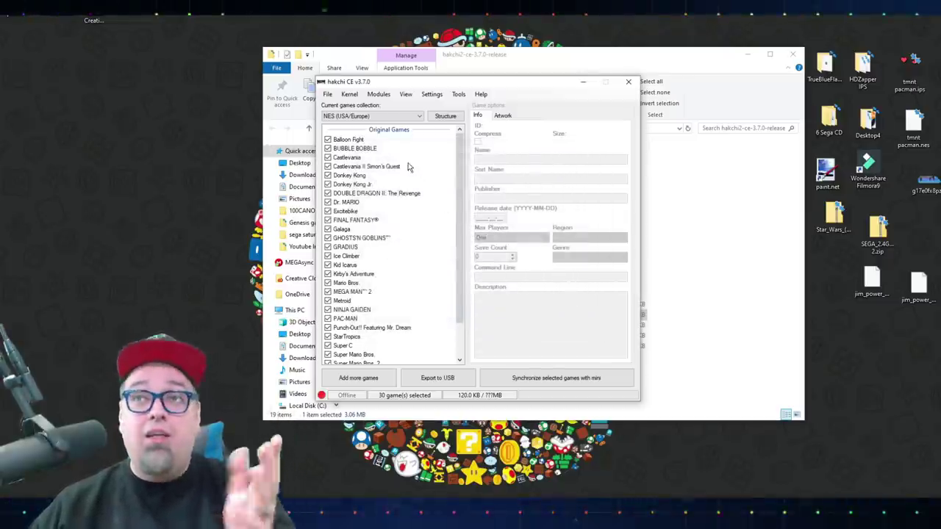
Set the current games collection to Sega Genesis (USA) and install the custom kernel on the mini console
{"action": "left_click", "coordinate": [378, 117]}
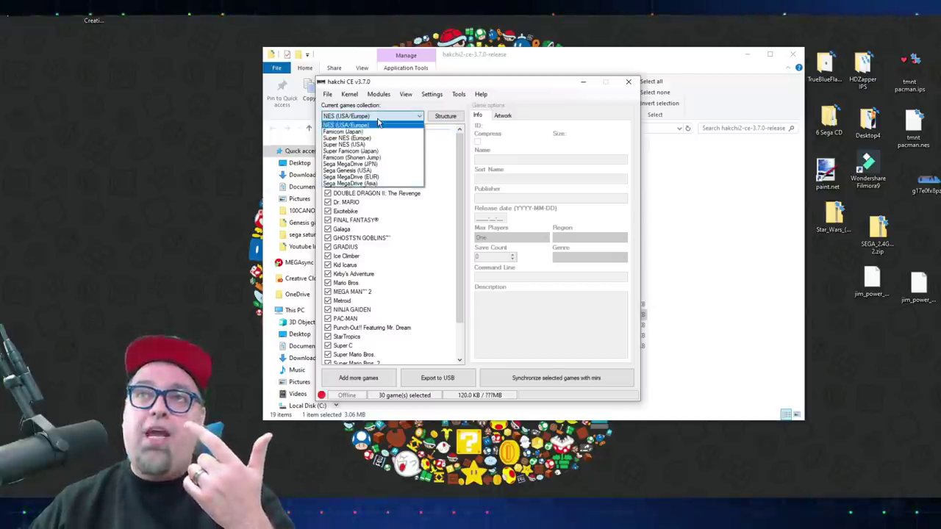
{"action": "left_click", "coordinate": [375, 170]}
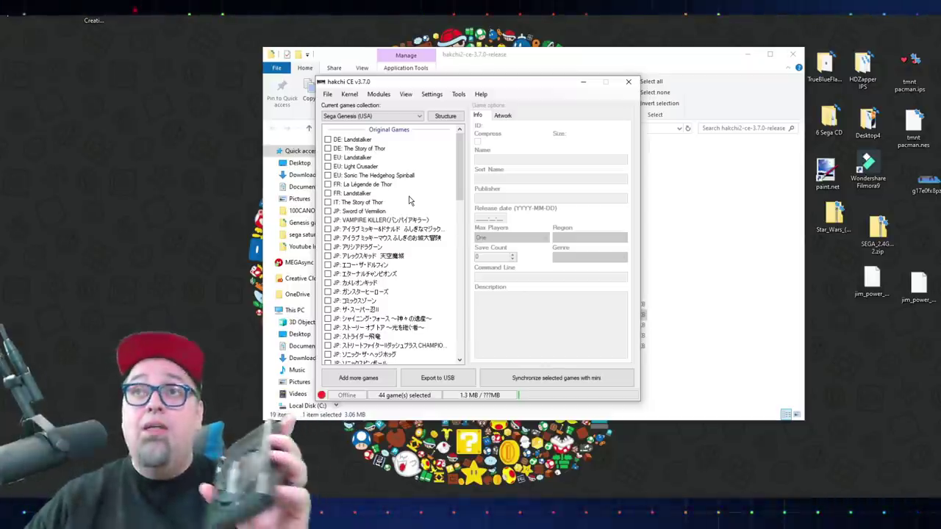
{"action": "left_click", "coordinate": [349, 94]}
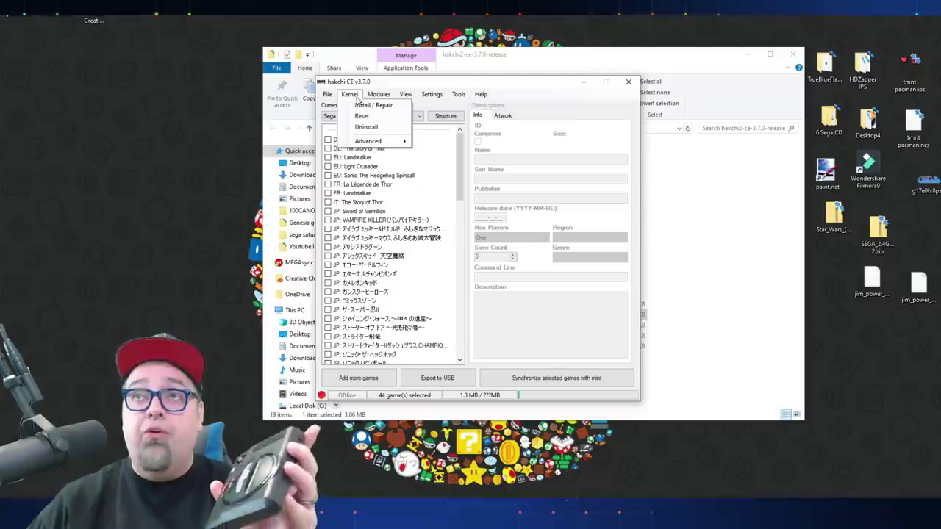
{"action": "left_click", "coordinate": [361, 106]}
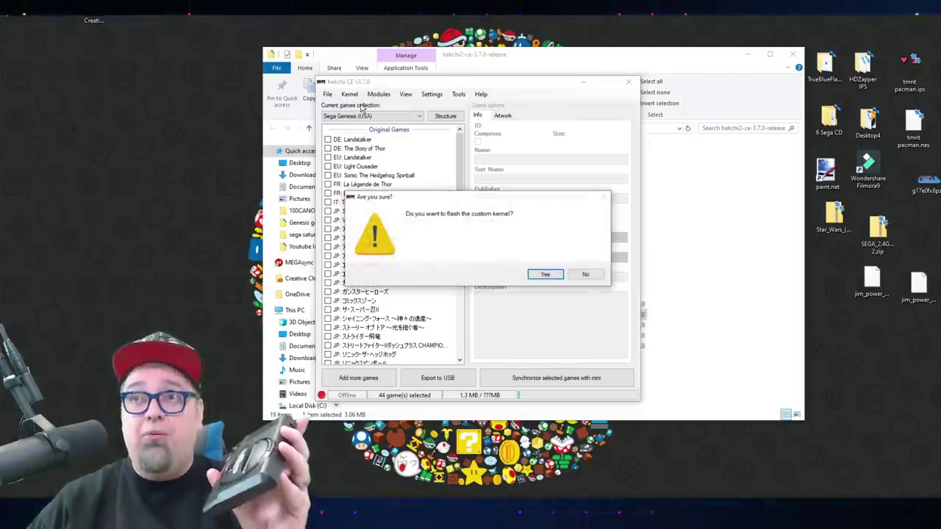
{"action": "left_click", "coordinate": [535, 276]}
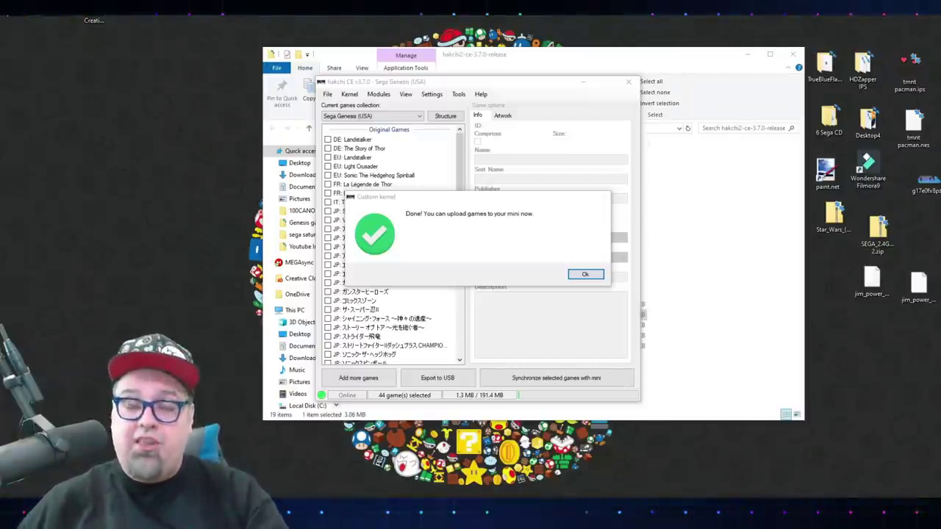
{"action": "left_click", "coordinate": [583, 274]}
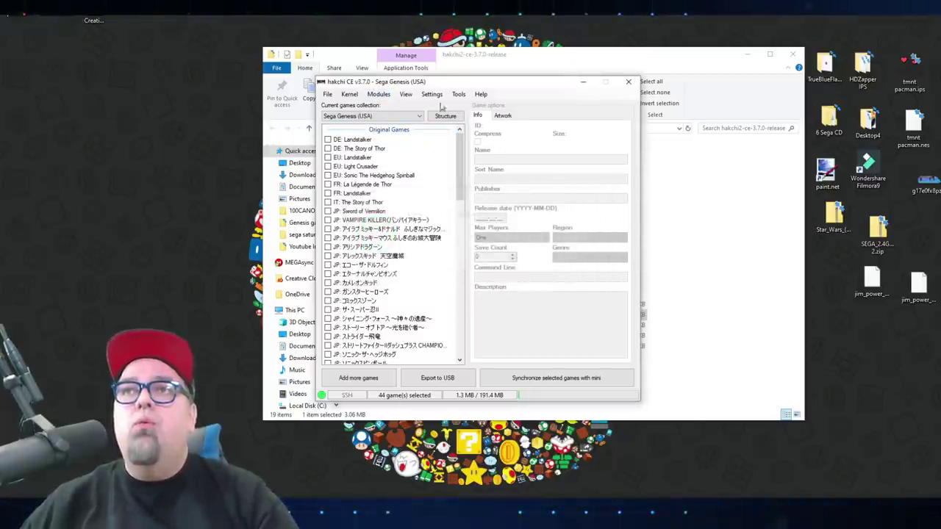
Hide the original games from the games list, leaving them unselected
{"action": "scroll", "coordinate": [389, 190], "scroll_direction": "down", "scroll_amount": 2}
{"action": "scroll", "coordinate": [390, 190], "scroll_direction": "down", "scroll_amount": 12}
{"action": "scroll", "coordinate": [370, 268], "scroll_direction": "up", "scroll_amount": 6}
{"action": "scroll", "coordinate": [370, 269], "scroll_direction": "up", "scroll_amount": 8}
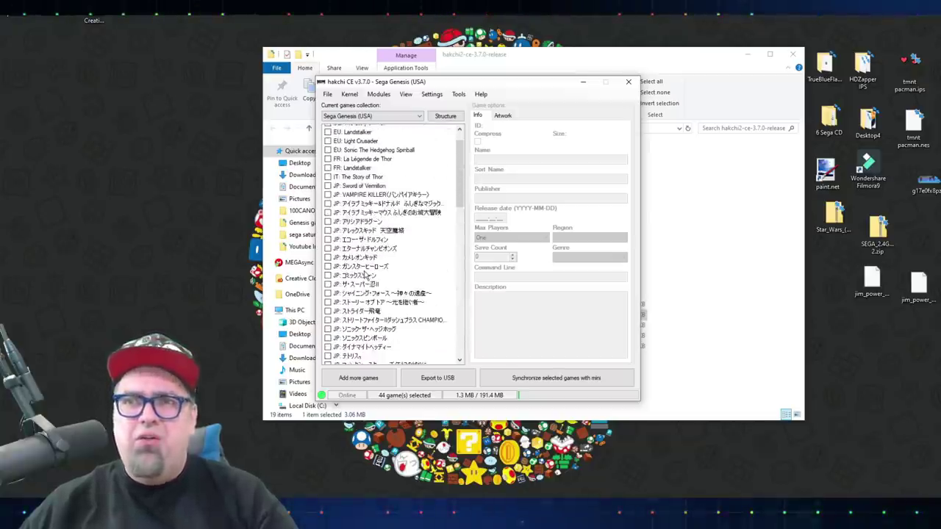
{"action": "left_click", "coordinate": [405, 95]}
{"action": "mouse_move", "coordinate": [425, 107]}
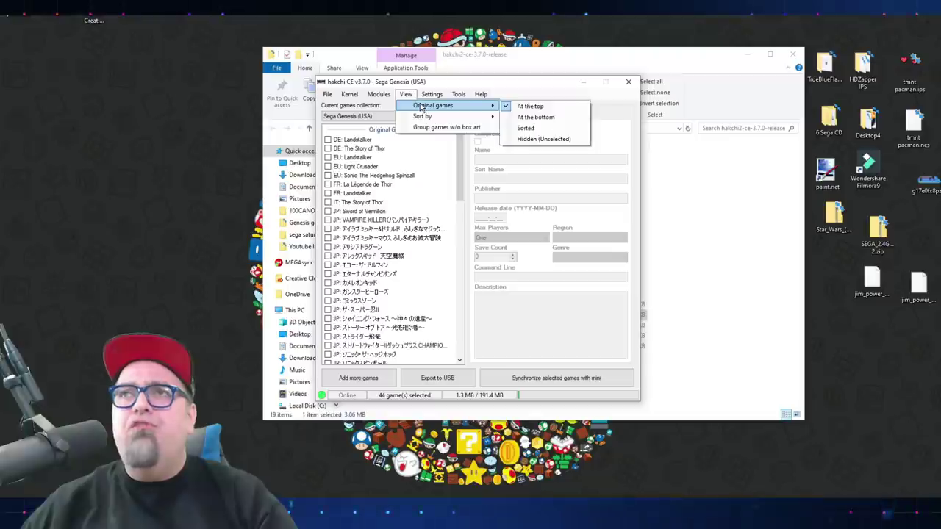
{"action": "left_click", "coordinate": [550, 140]}
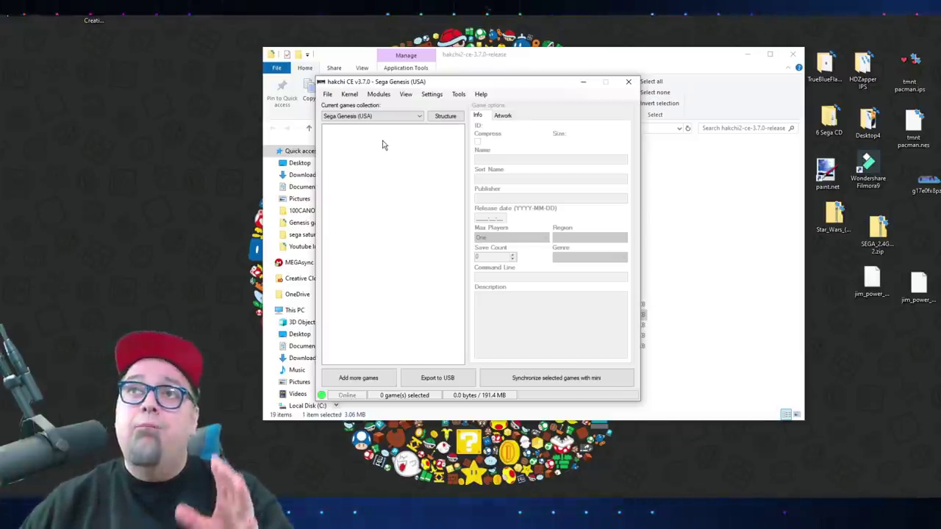
Open KMFD's Mod Hub and download the RetroArch 181 Xtreme Ozone module
{"action": "left_click", "coordinate": [379, 95]}
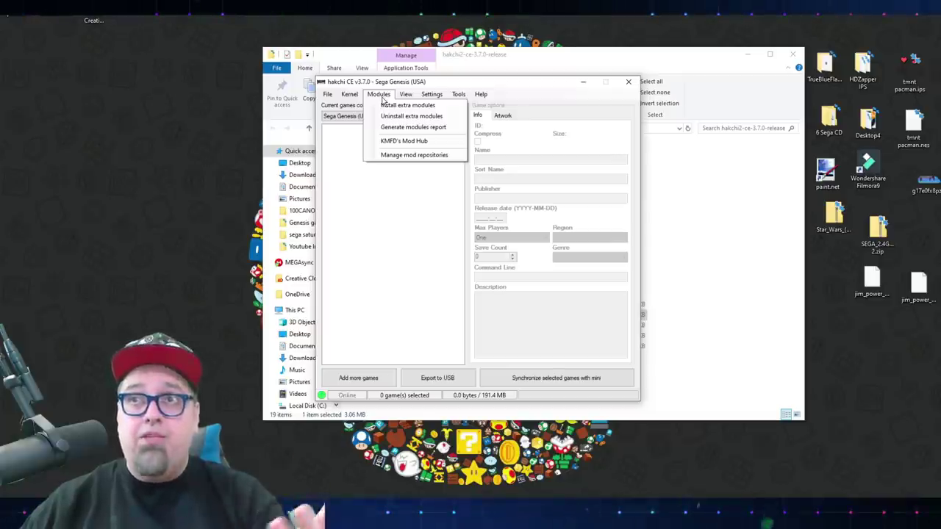
{"action": "left_click", "coordinate": [403, 142]}
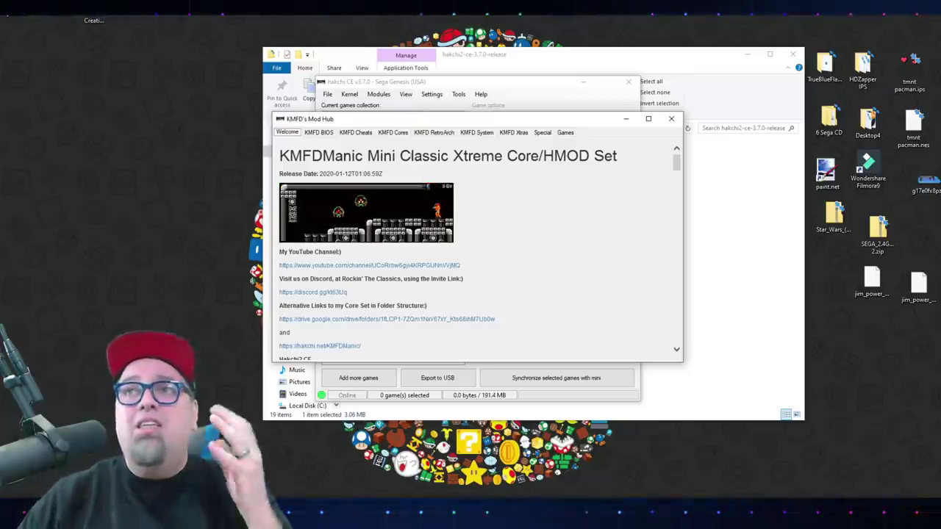
{"action": "left_click", "coordinate": [435, 132]}
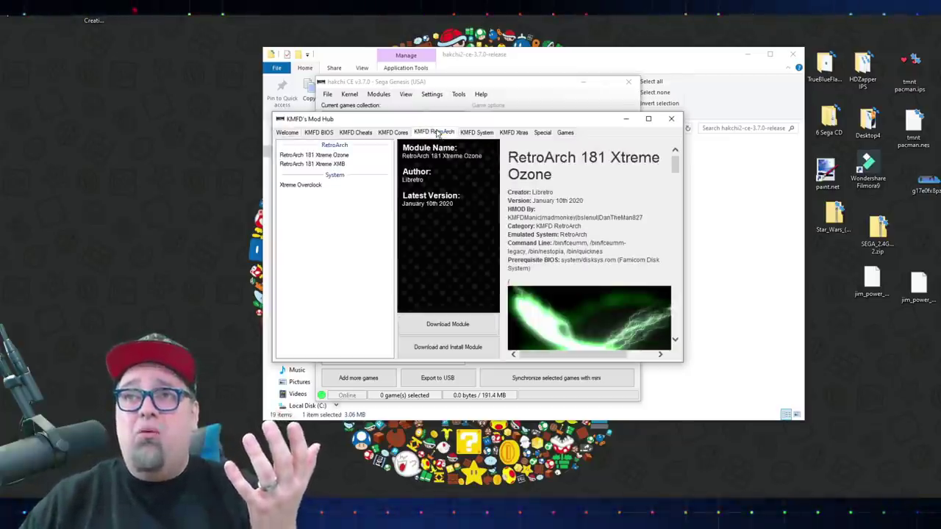
{"action": "left_click", "coordinate": [326, 157]}
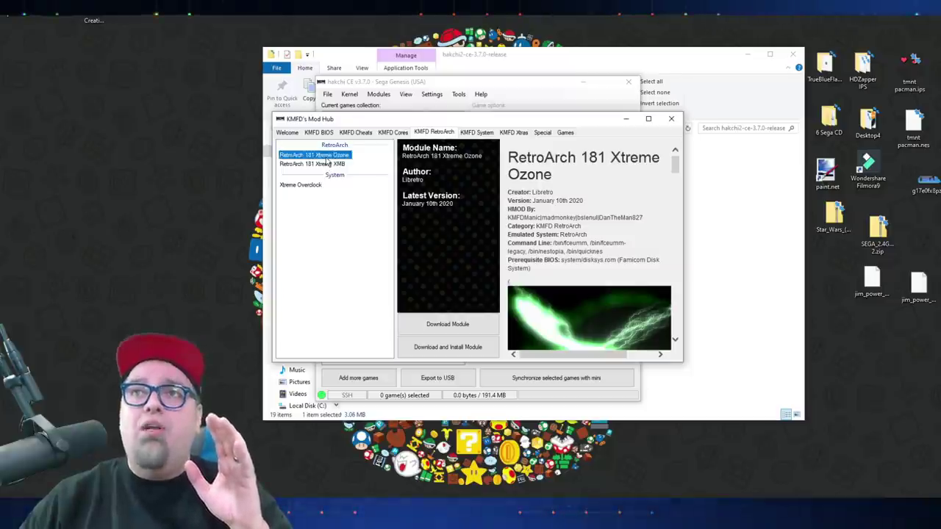
{"action": "left_click", "coordinate": [443, 326]}
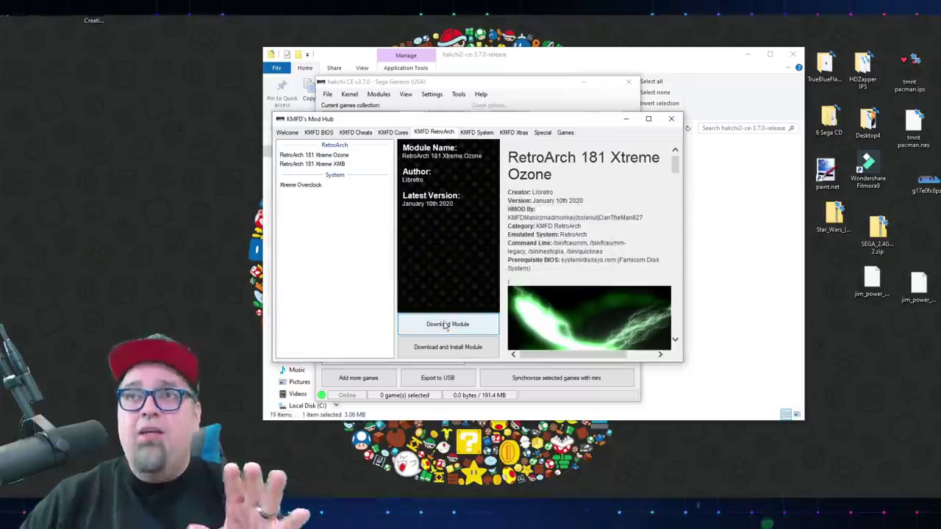
Download the Genesis Plus GX core module from the KMFD Cores category and close the Mod Hub
{"action": "left_click", "coordinate": [393, 133]}
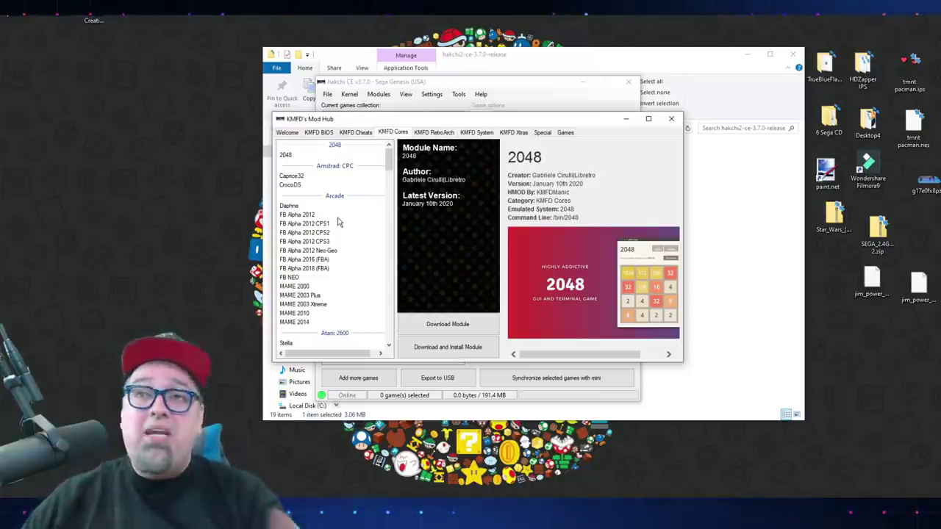
{"action": "scroll", "coordinate": [339, 222], "scroll_direction": "down", "scroll_amount": 5}
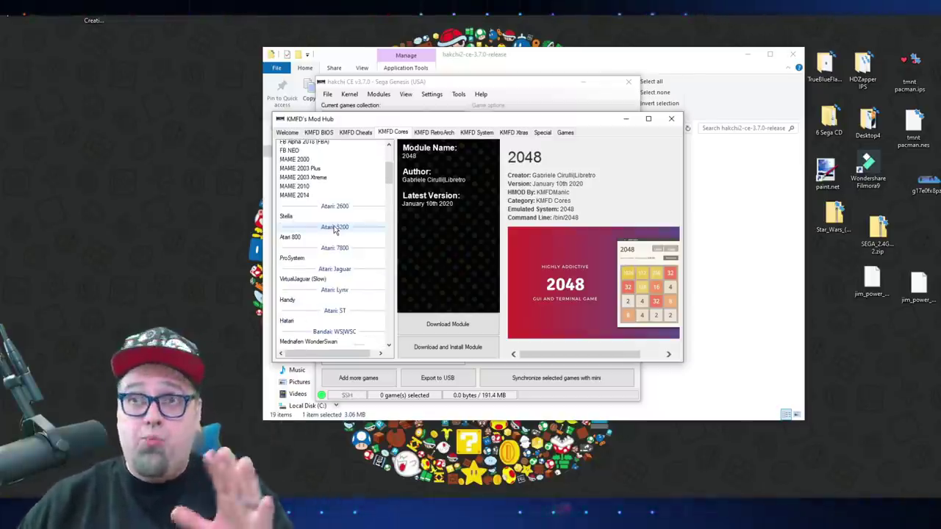
{"action": "scroll", "coordinate": [334, 229], "scroll_direction": "down", "scroll_amount": 4}
{"action": "scroll", "coordinate": [340, 225], "scroll_direction": "down", "scroll_amount": 10}
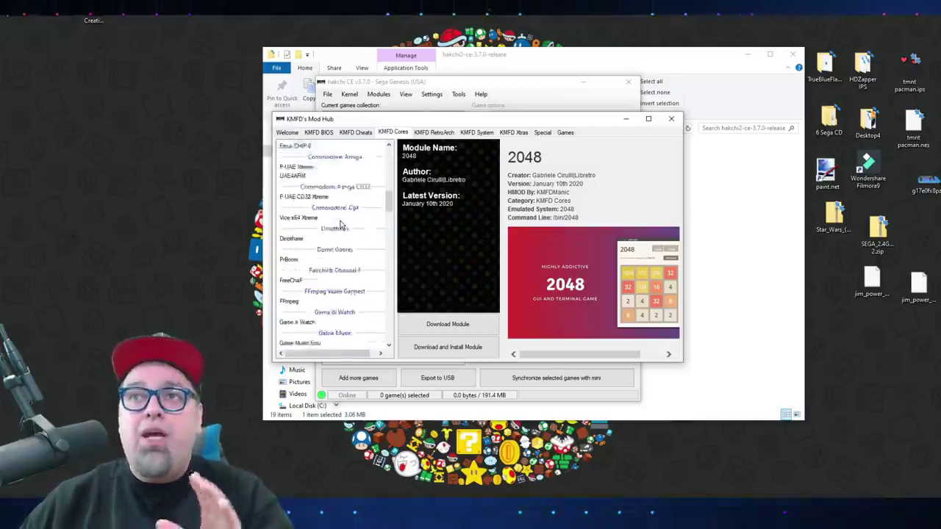
{"action": "scroll", "coordinate": [342, 227], "scroll_direction": "down", "scroll_amount": 8}
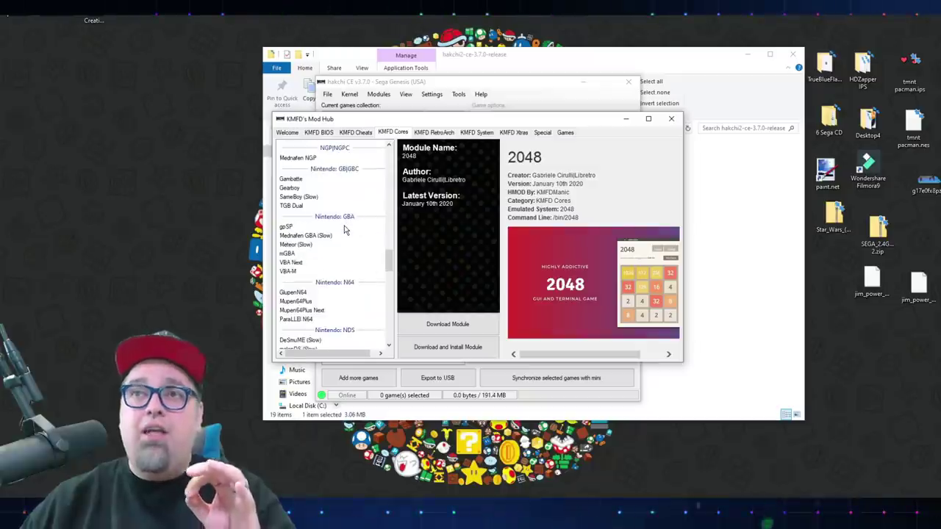
{"action": "scroll", "coordinate": [344, 230], "scroll_direction": "down", "scroll_amount": 3}
{"action": "scroll", "coordinate": [344, 230], "scroll_direction": "down", "scroll_amount": 4}
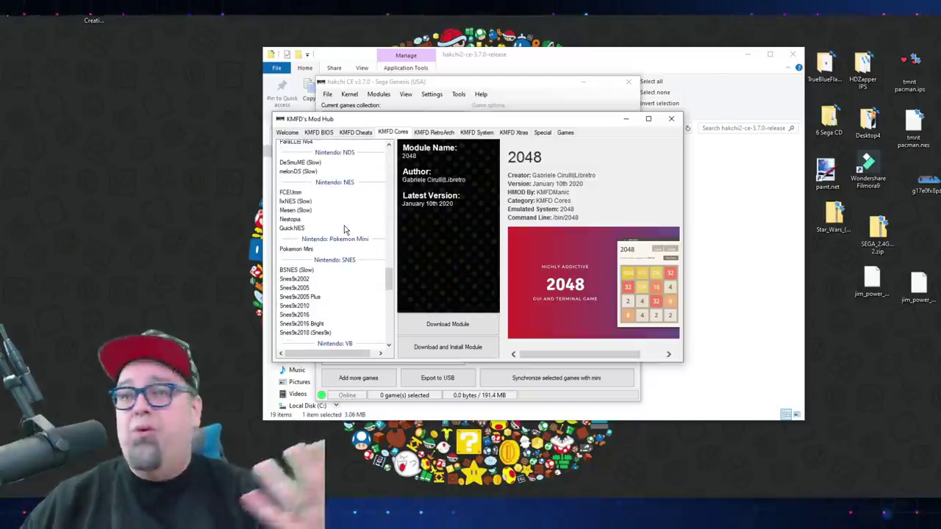
{"action": "scroll", "coordinate": [347, 228], "scroll_direction": "down", "scroll_amount": 3}
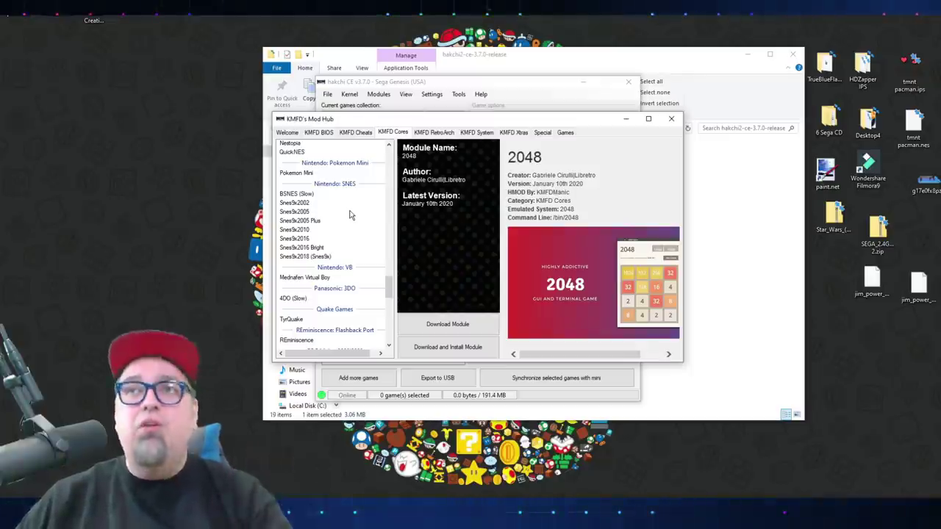
{"action": "scroll", "coordinate": [349, 214], "scroll_direction": "down", "scroll_amount": 2}
{"action": "scroll", "coordinate": [349, 215], "scroll_direction": "down", "scroll_amount": 2}
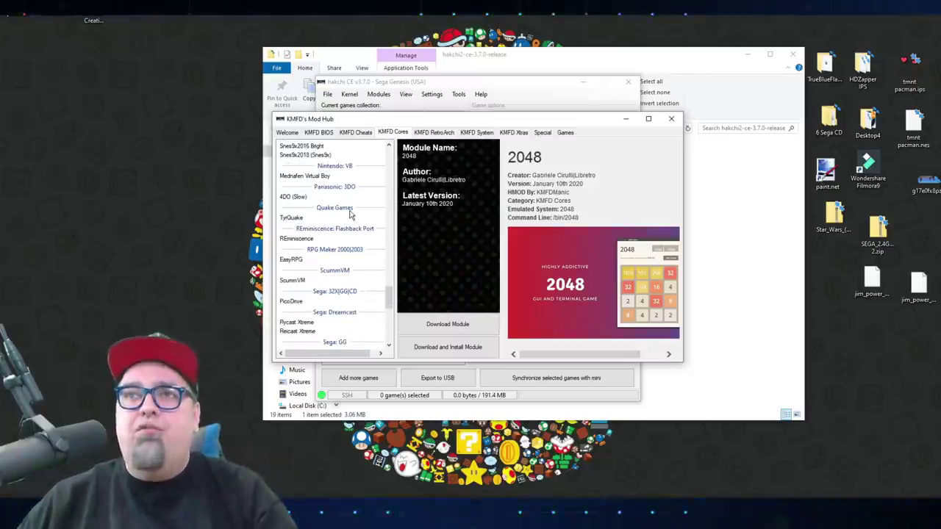
{"action": "scroll", "coordinate": [350, 215], "scroll_direction": "down", "scroll_amount": 2}
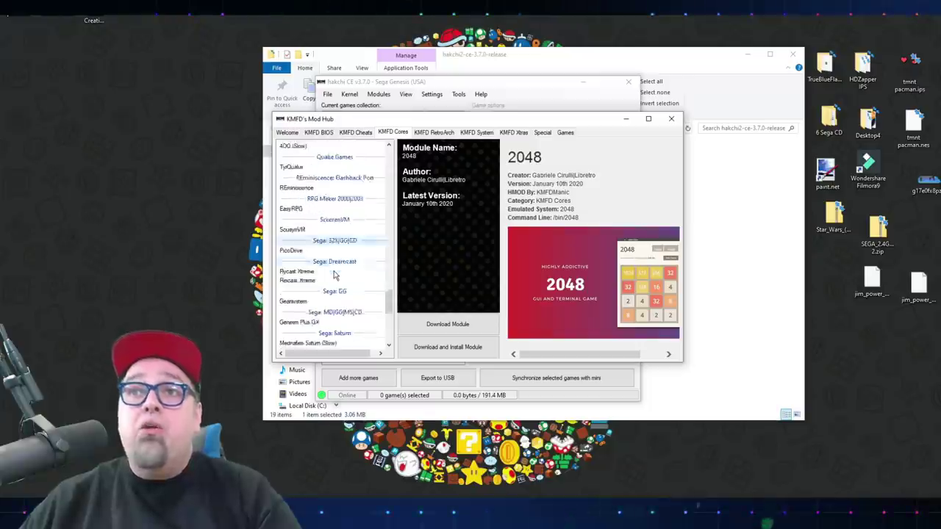
{"action": "left_click", "coordinate": [312, 298]}
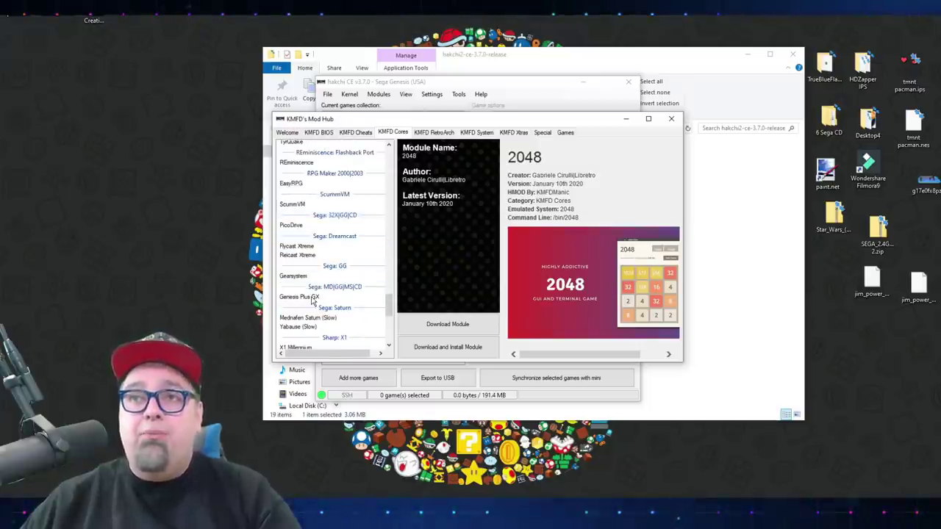
{"action": "left_click", "coordinate": [448, 324]}
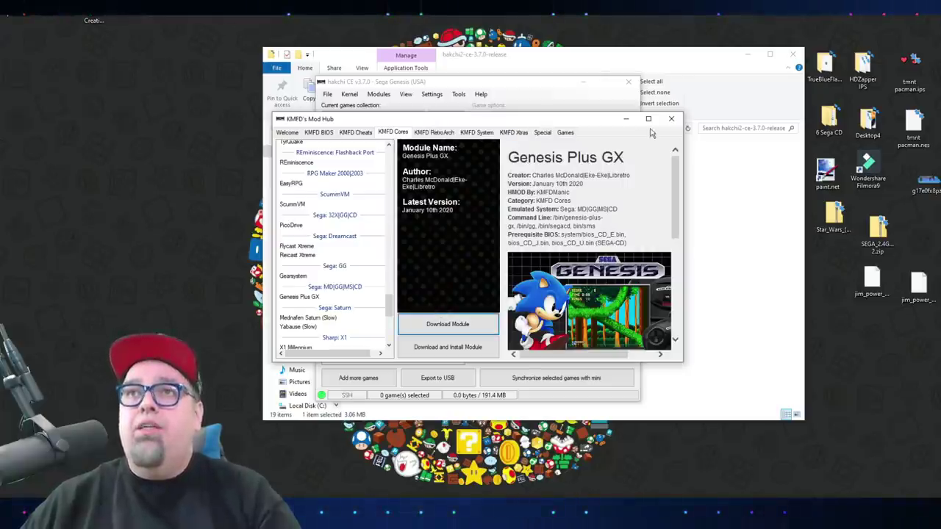
{"action": "scroll", "coordinate": [314, 295], "scroll_direction": "up", "scroll_amount": 6}
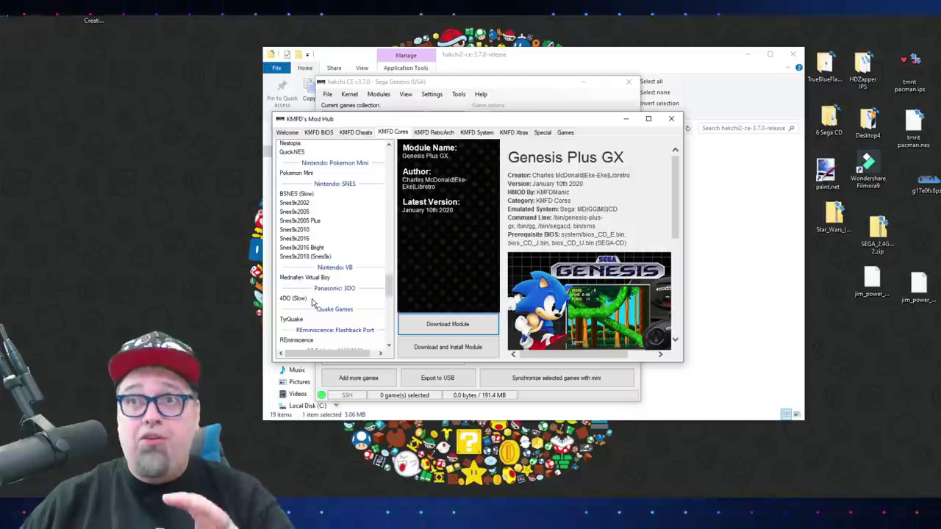
{"action": "scroll", "coordinate": [312, 301], "scroll_direction": "up", "scroll_amount": 2}
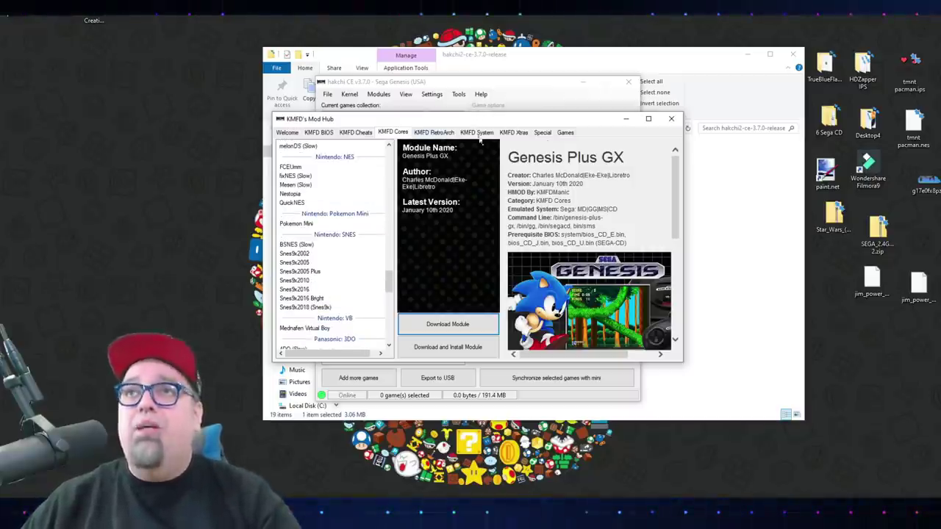
{"action": "left_click", "coordinate": [672, 120]}
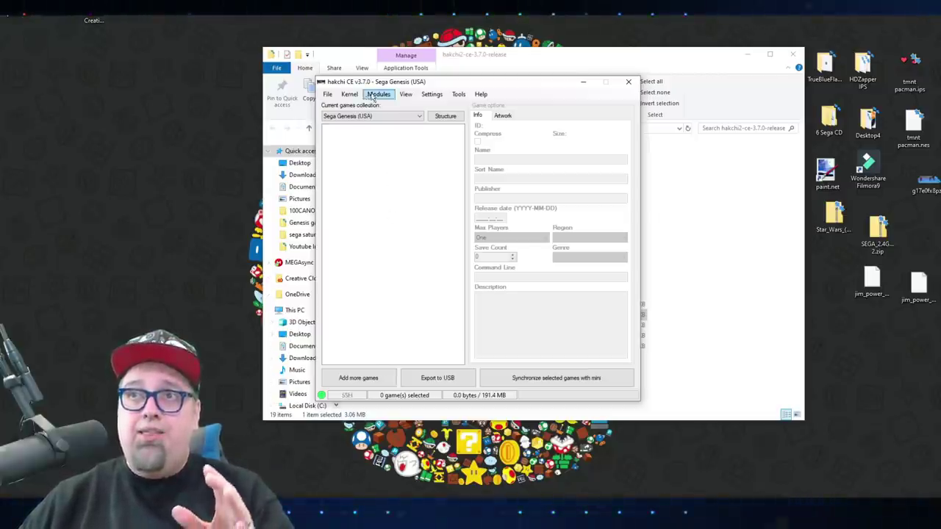
{"action": "left_click", "coordinate": [375, 96]}
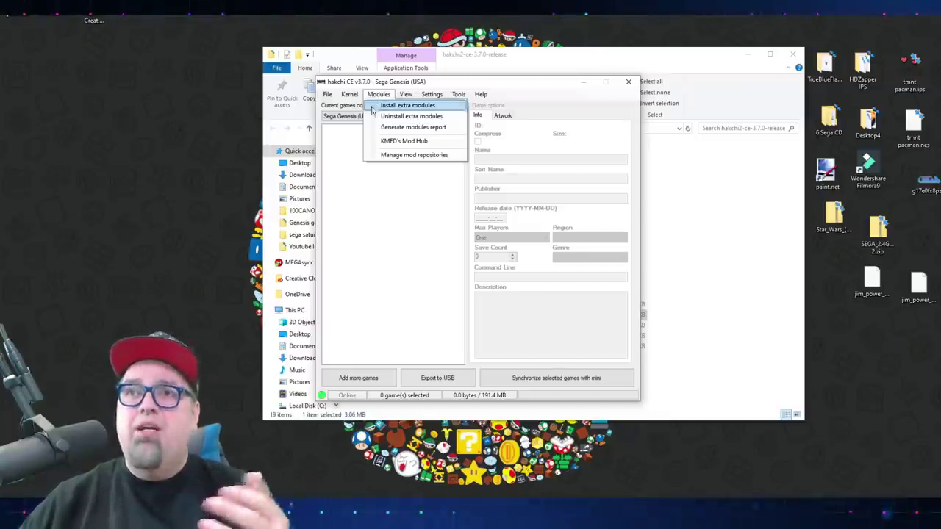
{"action": "left_click", "coordinate": [380, 226]}
Add the game files from Crusader of Centy (USA).md through Sonic The Hedgehog 3 (USA).md in the Genesis games folder to the collection
{"action": "left_click", "coordinate": [359, 376]}
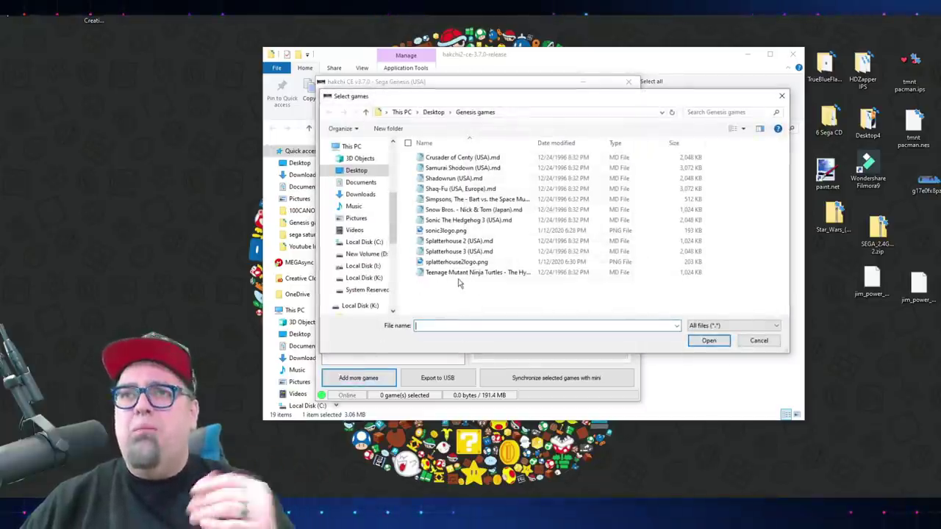
{"action": "left_click", "coordinate": [439, 162]}
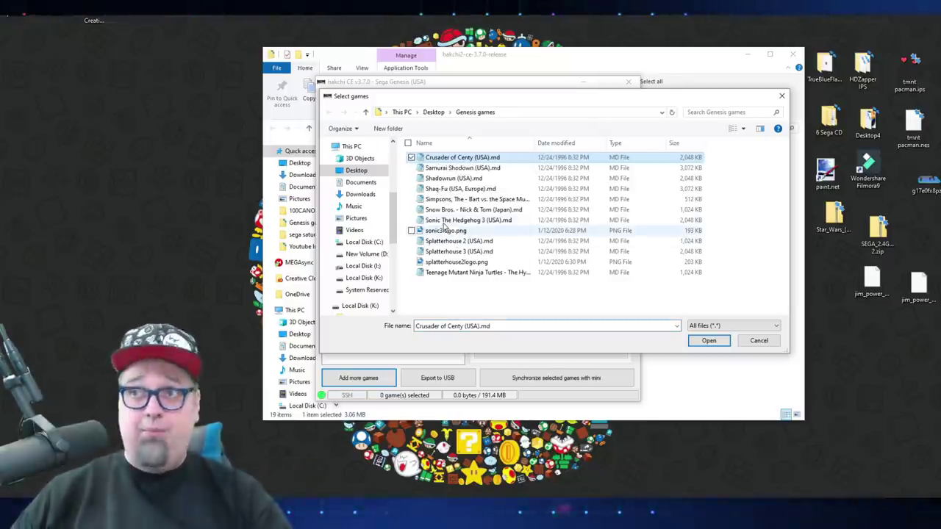
{"action": "left_click", "coordinate": [444, 221]}
{"action": "key", "text": "shift+Up"}
{"action": "key", "text": "shift+Up"}
{"action": "key", "text": "shift+Up"}
{"action": "key", "text": "shift+Up"}
{"action": "key", "text": "shift+Up"}
{"action": "key", "text": "shift+Up"}
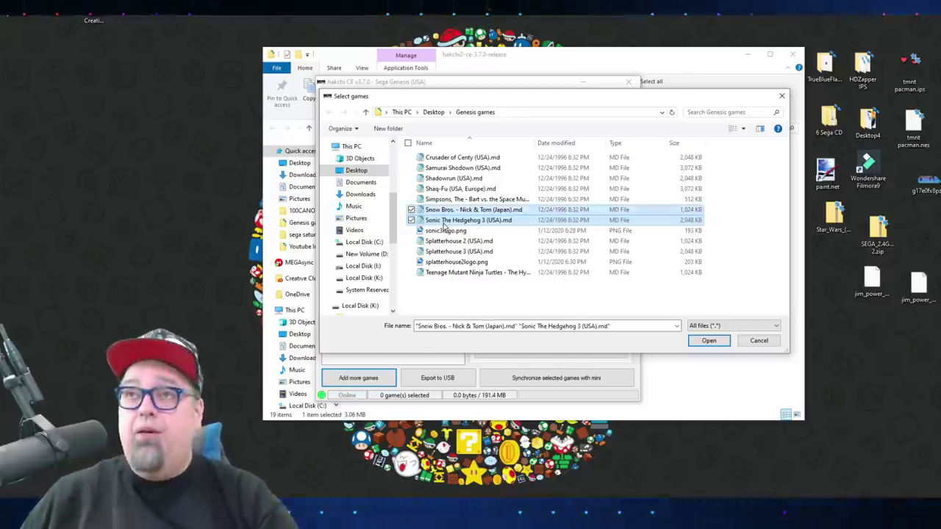
{"action": "left_click", "coordinate": [705, 340]}
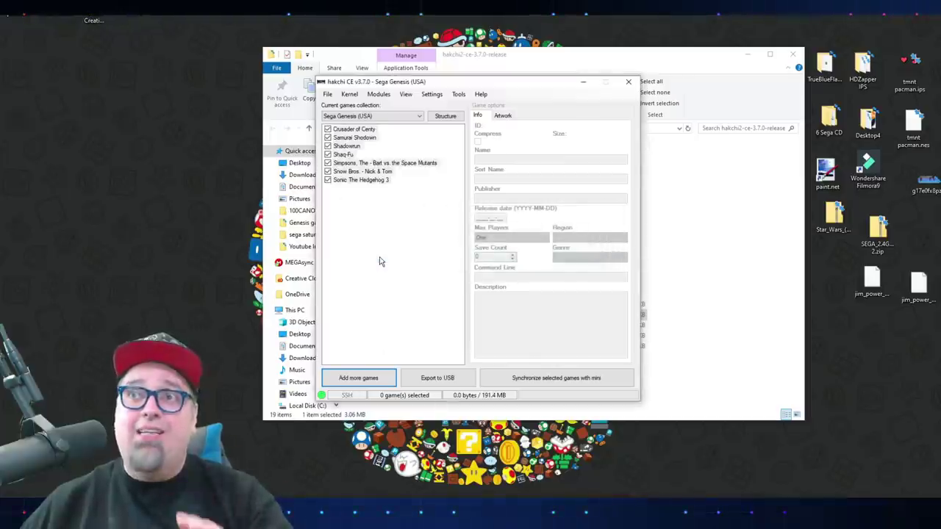
Add Splatterhouse 2, Splatterhouse 3 and the Teenage Mutant Ninja Turtles game from the Genesis games folder
{"action": "left_click", "coordinate": [371, 377]}
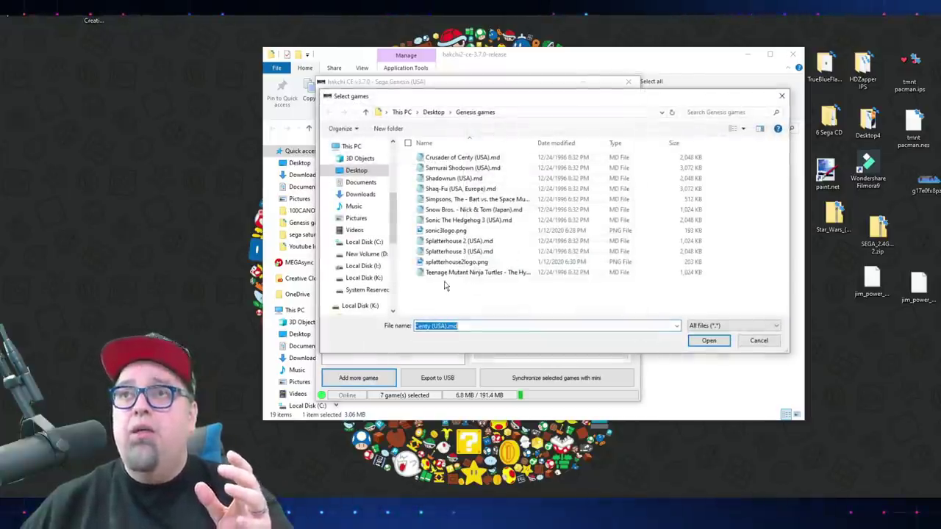
{"action": "left_click", "coordinate": [450, 243]}
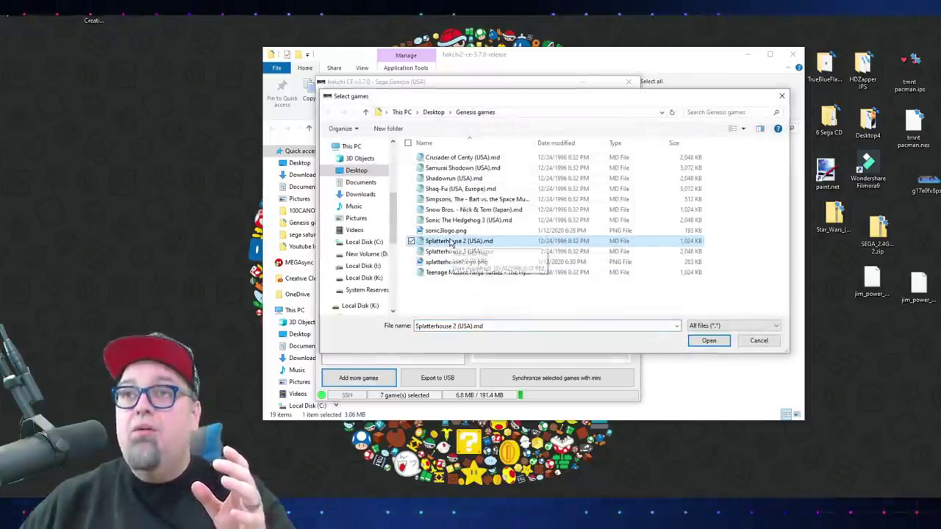
{"action": "left_click", "coordinate": [451, 252], "text": "ctrl"}
{"action": "key", "text": "Return"}
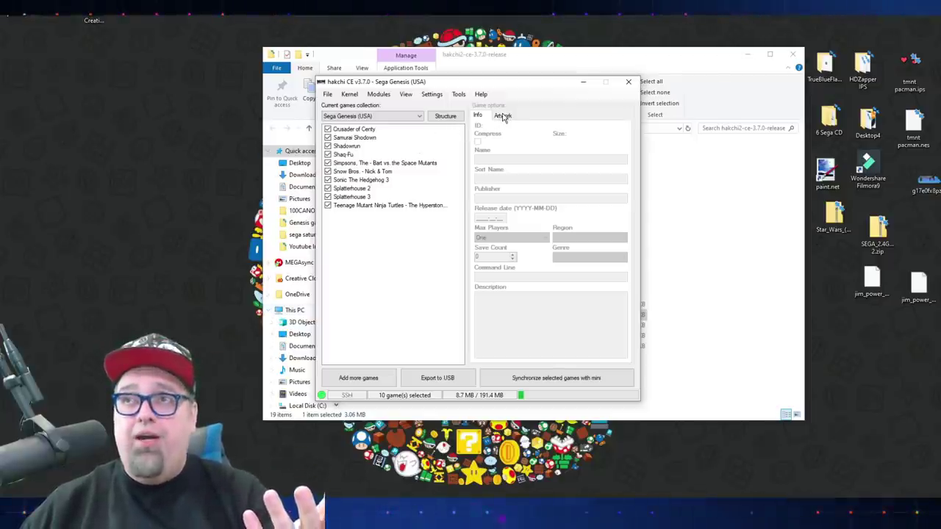
View the Samurai Shodown artwork and download box art for all the games in the list
{"action": "left_click", "coordinate": [350, 138]}
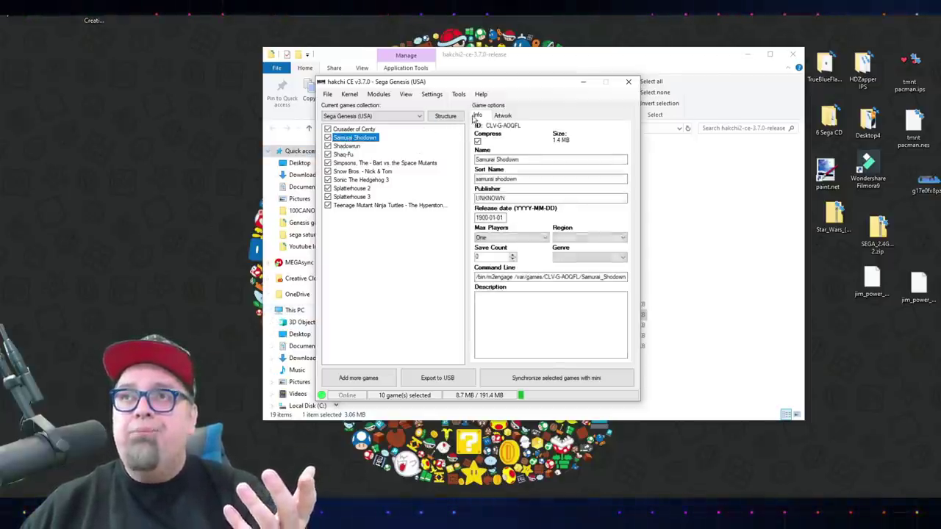
{"action": "left_click", "coordinate": [500, 118]}
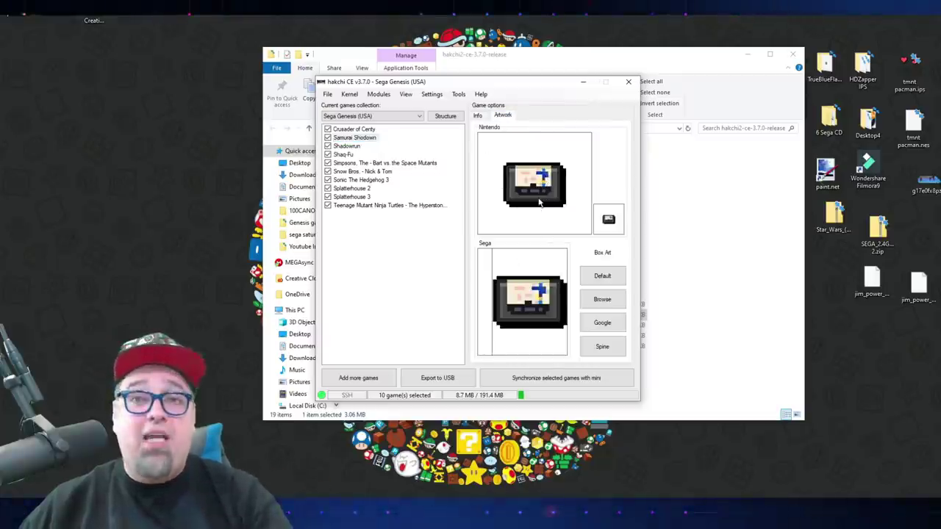
{"action": "left_click_drag", "start_coordinate": [409, 233], "coordinate": [336, 127]}
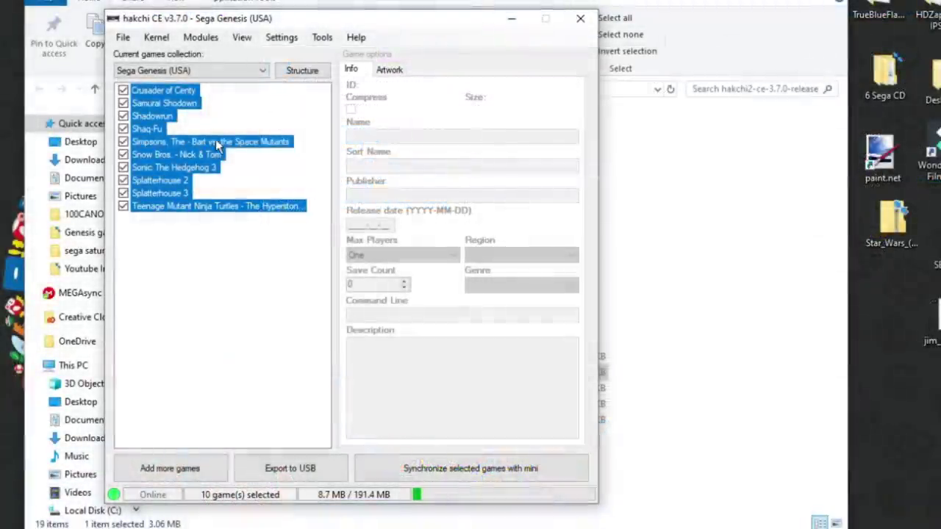
{"action": "right_click", "coordinate": [389, 161]}
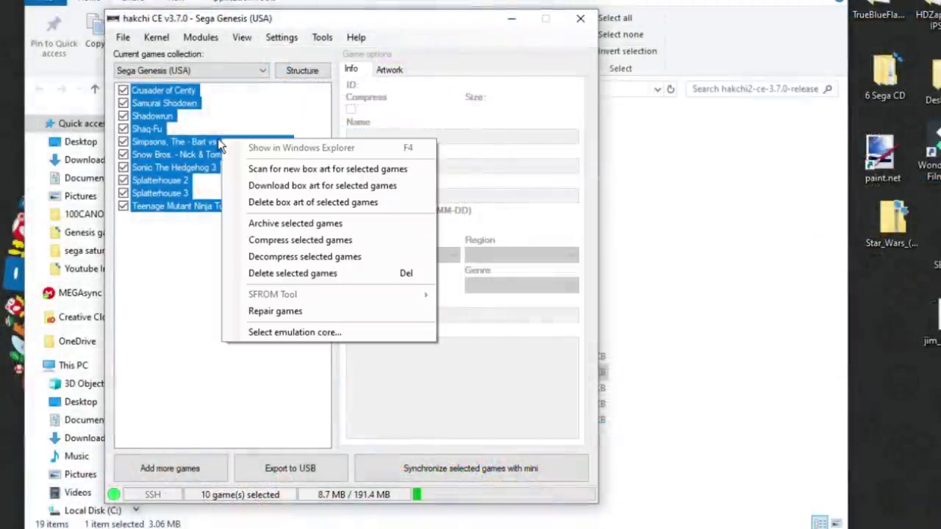
{"action": "left_click", "coordinate": [259, 186]}
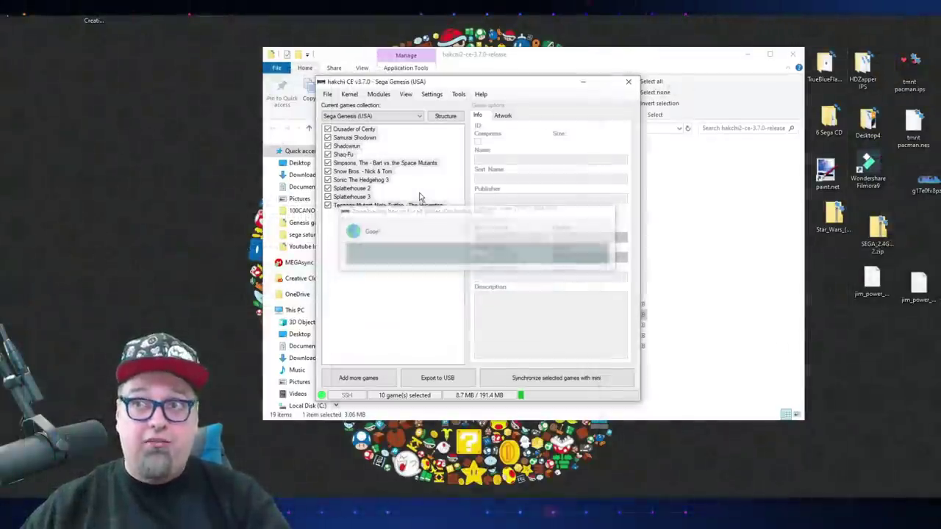
{"action": "left_click", "coordinate": [582, 276]}
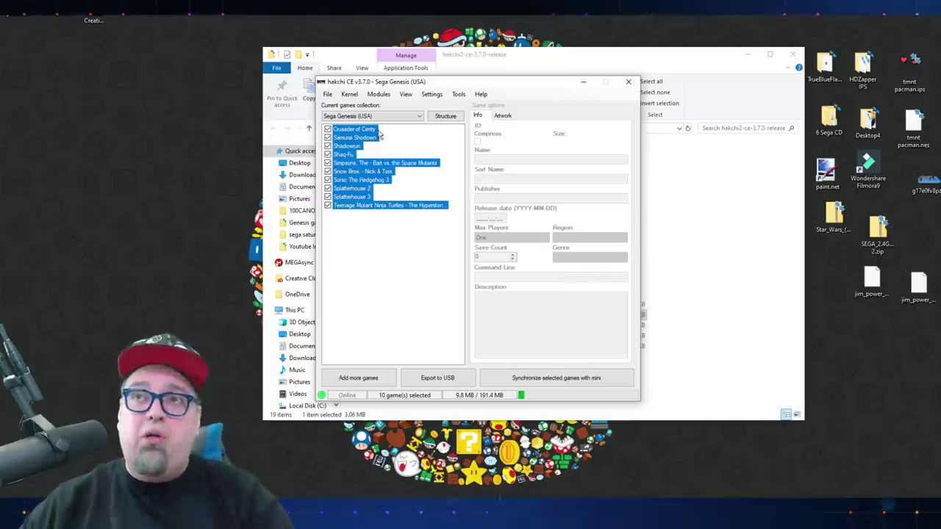
Check the downloaded box art of each game from Crusader of Centy to Teenage Mutant Ninja Turtles
{"action": "left_click", "coordinate": [371, 130]}
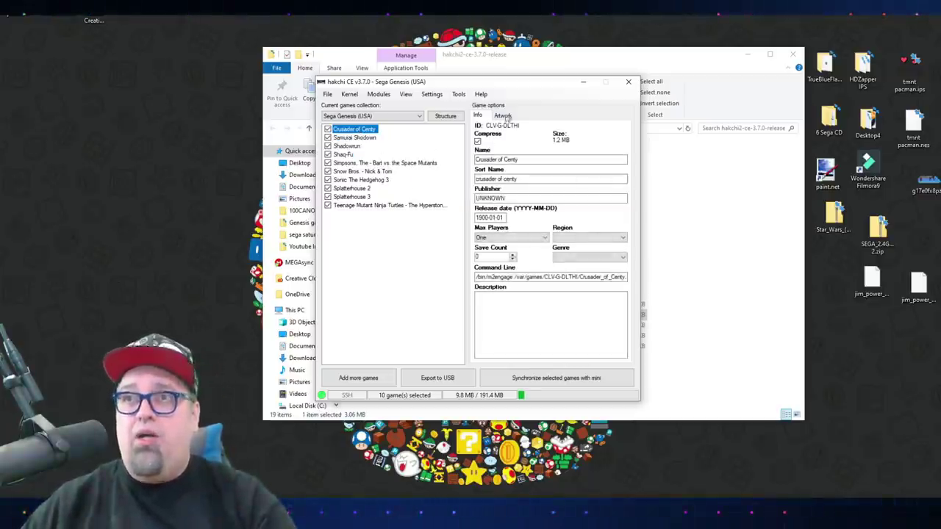
{"action": "left_click", "coordinate": [503, 116]}
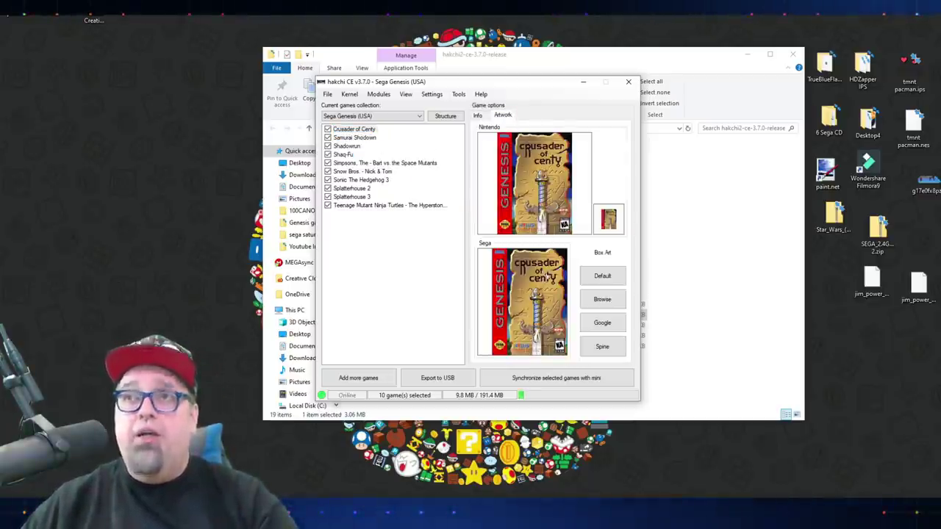
{"action": "left_click", "coordinate": [366, 138]}
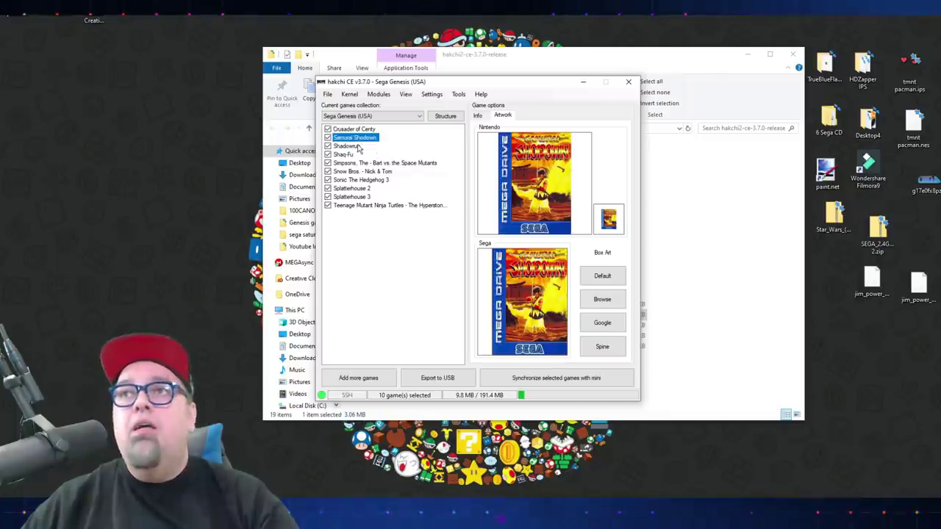
{"action": "left_click", "coordinate": [356, 147]}
{"action": "left_click", "coordinate": [357, 155]}
{"action": "left_click", "coordinate": [354, 163]}
{"action": "left_click", "coordinate": [360, 171]}
{"action": "left_click", "coordinate": [364, 180]}
{"action": "left_click", "coordinate": [365, 189]}
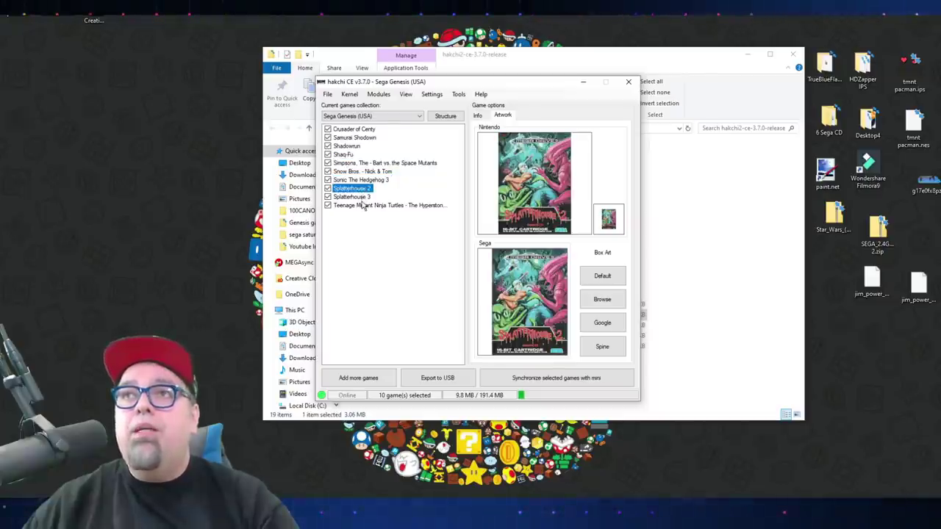
{"action": "left_click", "coordinate": [363, 197]}
{"action": "left_click", "coordinate": [363, 207]}
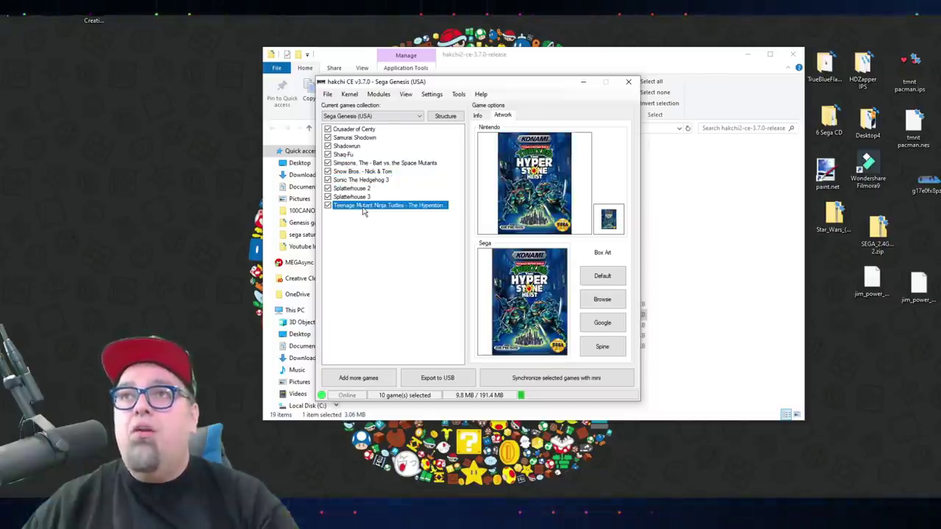
Generate spine art for Crusader of Centy from the Crusader of Centy logo with the USA - Genesis (USA, Red Stripes) template
{"action": "left_click", "coordinate": [359, 130]}
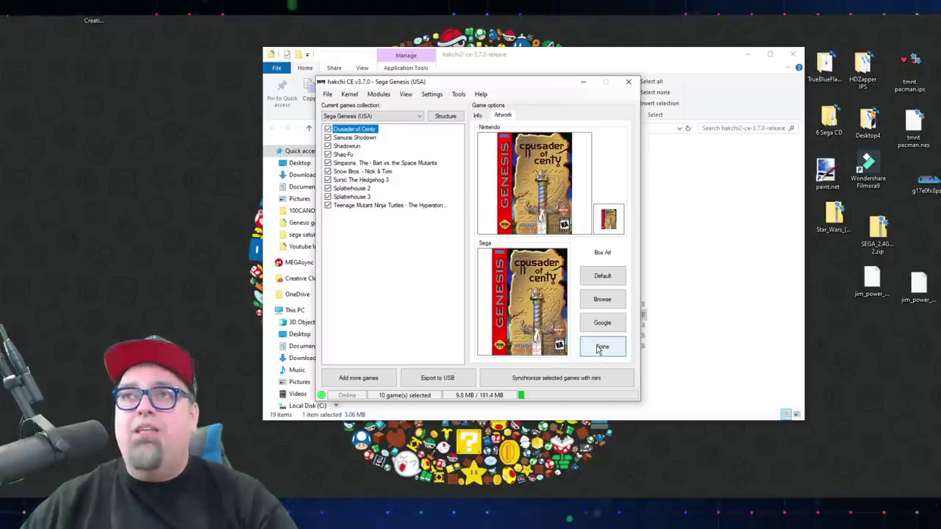
{"action": "left_click", "coordinate": [599, 347]}
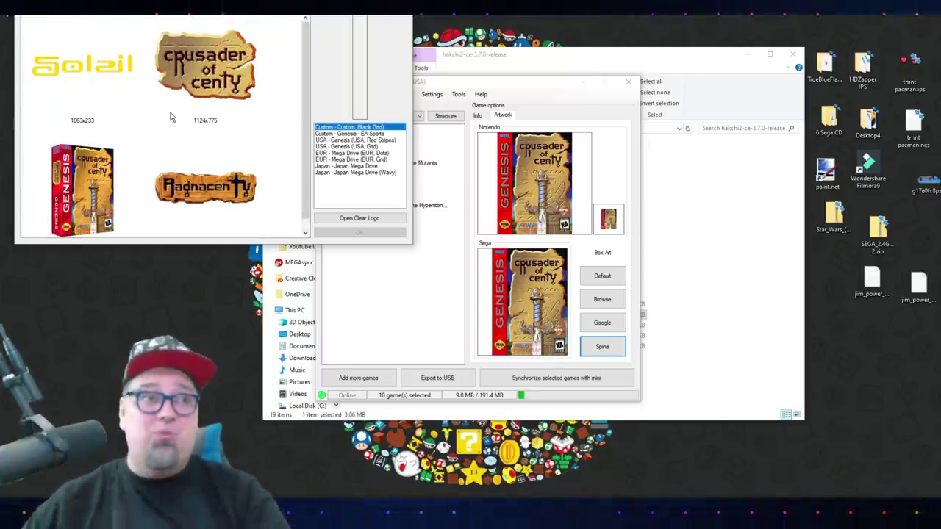
{"action": "left_click", "coordinate": [220, 86]}
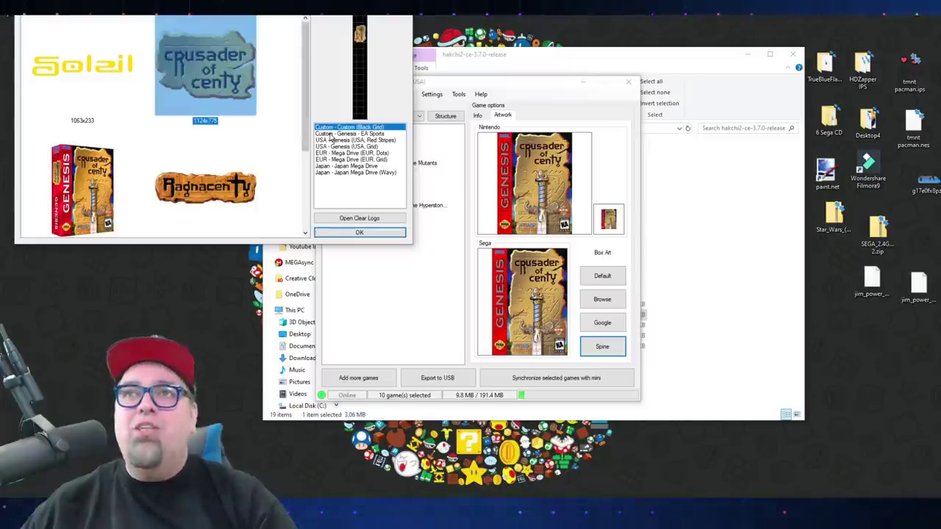
{"action": "left_click", "coordinate": [351, 134]}
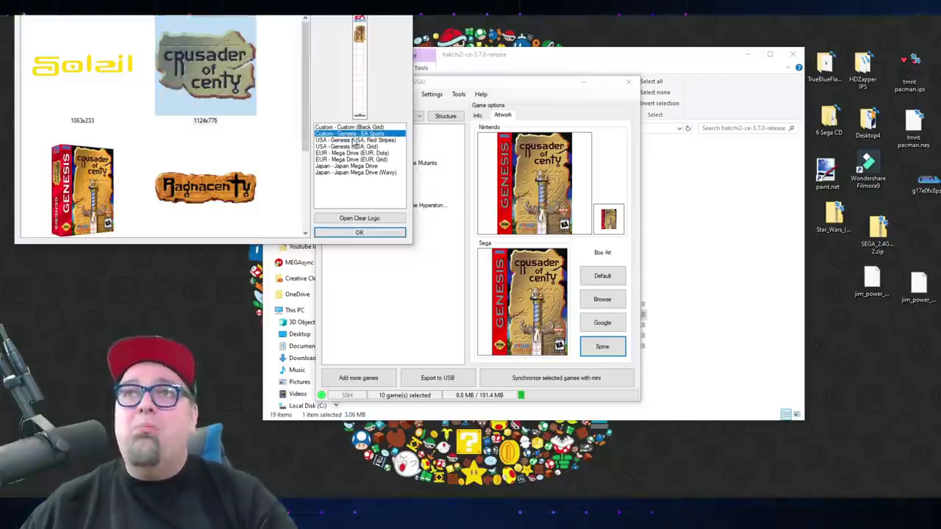
{"action": "left_click", "coordinate": [355, 141]}
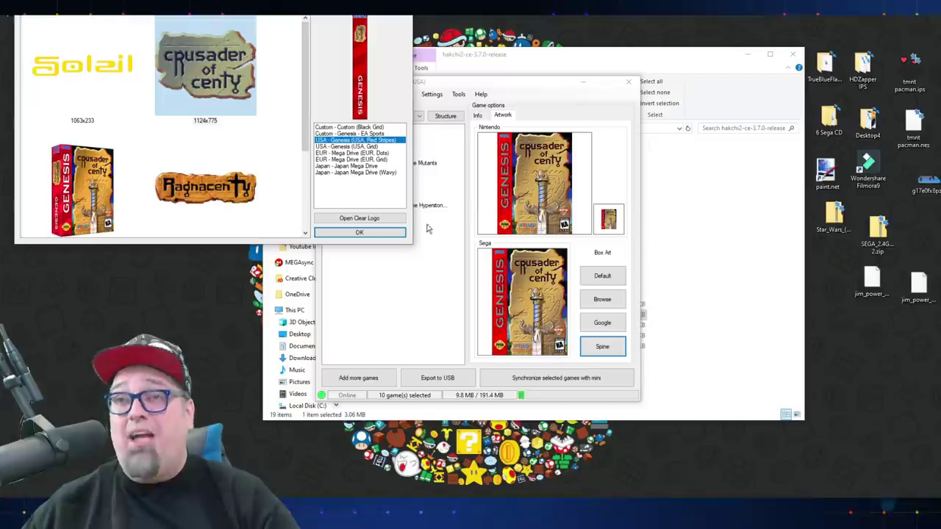
{"action": "left_click", "coordinate": [360, 232]}
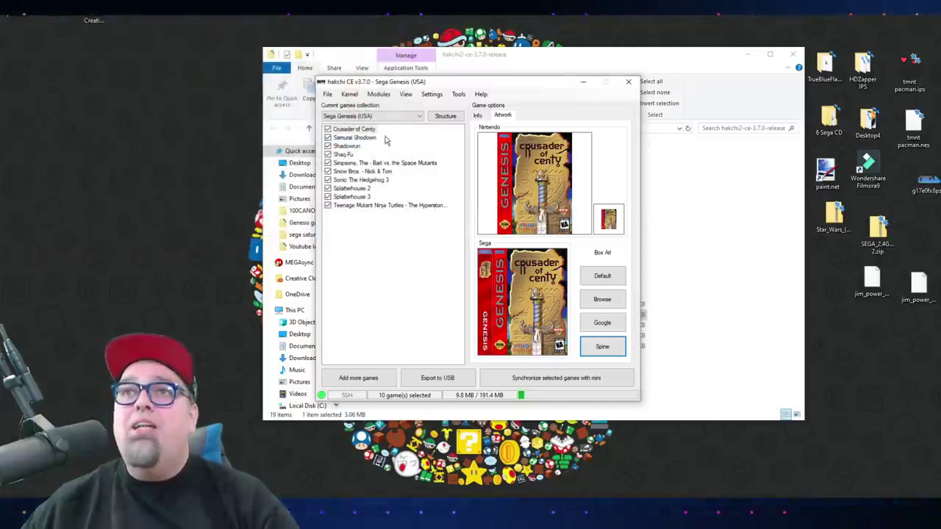
Generate spine art for Samurai Shodown from the Samurai Shodown logo with the EUR - Mega Drive (EUR, Dots) template
{"action": "left_click", "coordinate": [360, 139]}
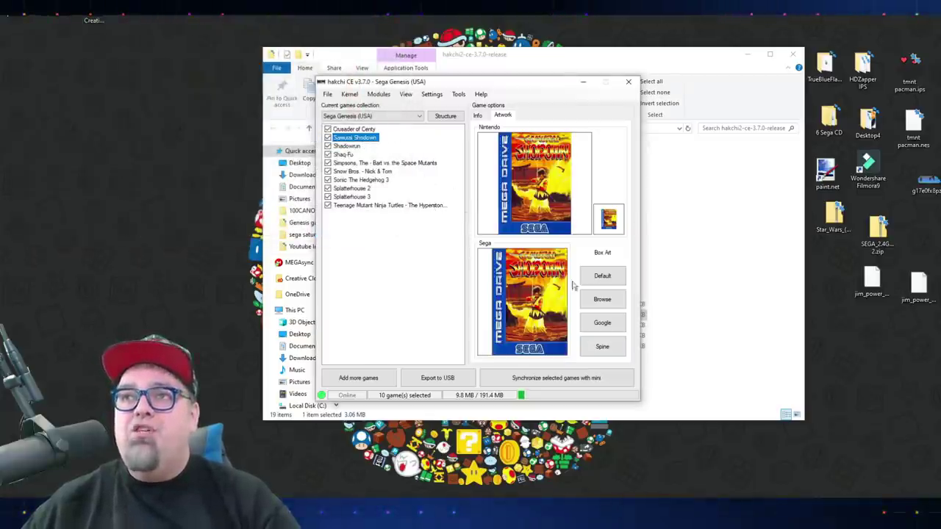
{"action": "left_click", "coordinate": [600, 347]}
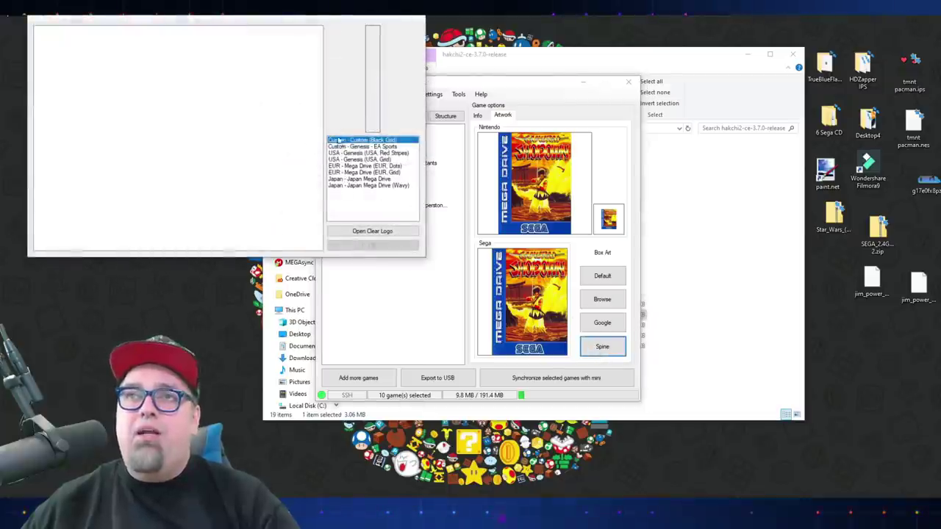
{"action": "left_click", "coordinate": [354, 172]}
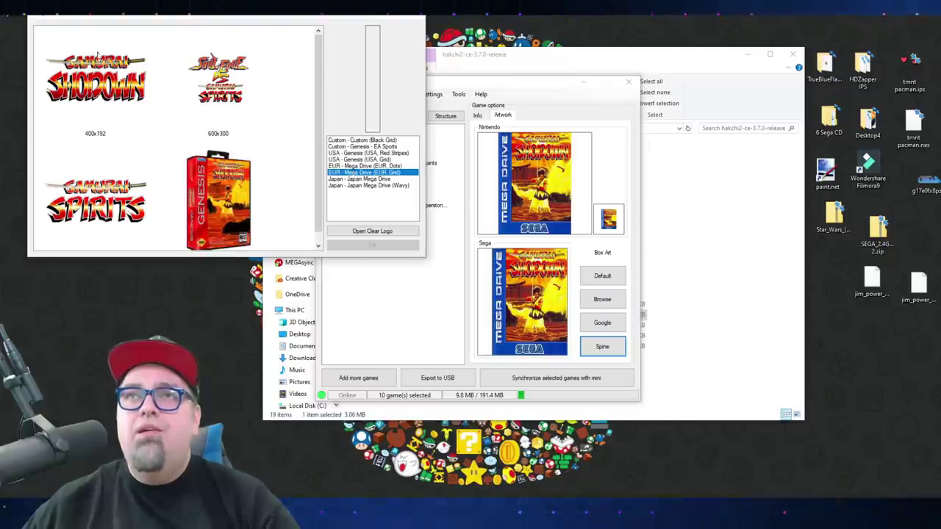
{"action": "left_click", "coordinate": [108, 86]}
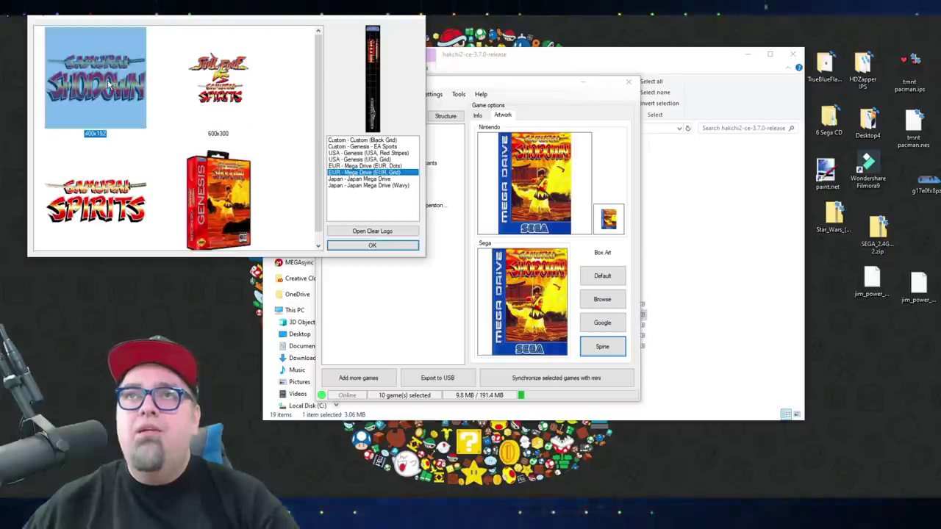
{"action": "left_click", "coordinate": [372, 166]}
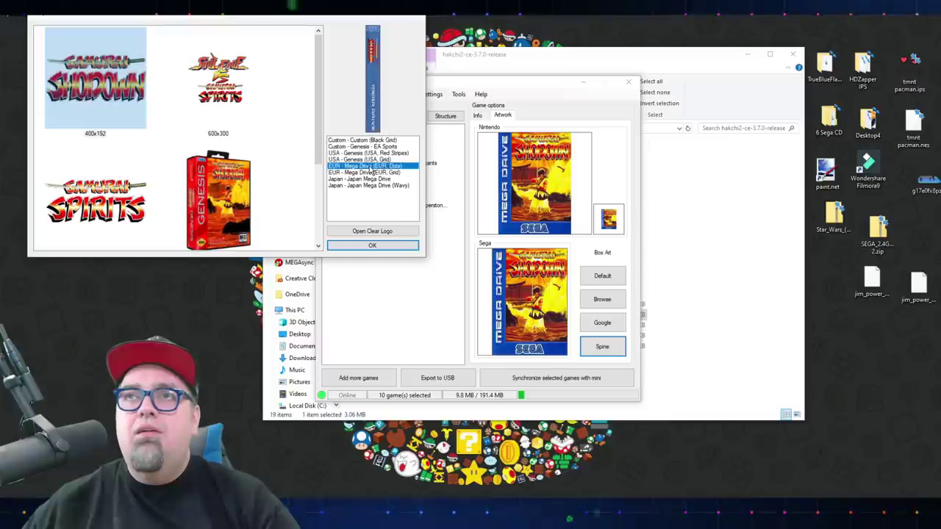
{"action": "left_click", "coordinate": [371, 246]}
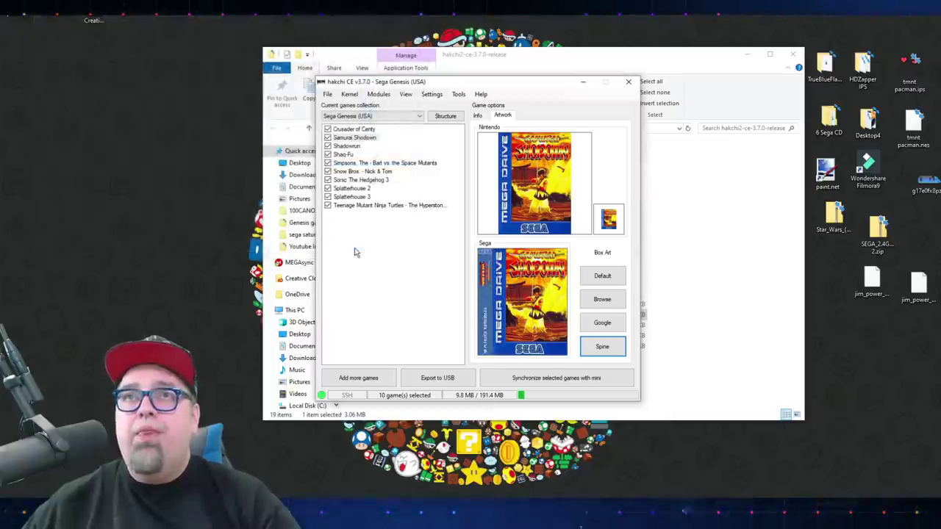
Generate spine art for Shadowrun from the 1200x496 logo with the USA - Genesis (USA, Red Stripes) template
{"action": "left_click", "coordinate": [347, 147]}
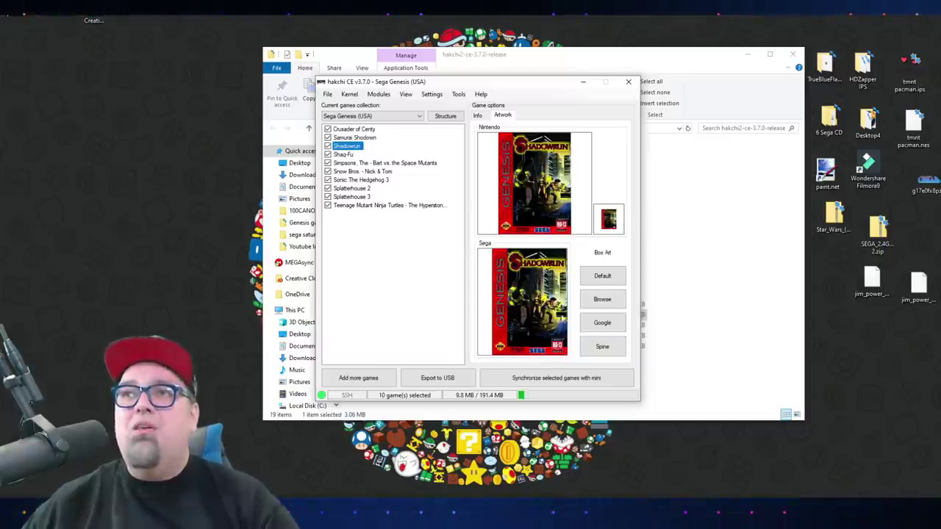
{"action": "left_click", "coordinate": [602, 346]}
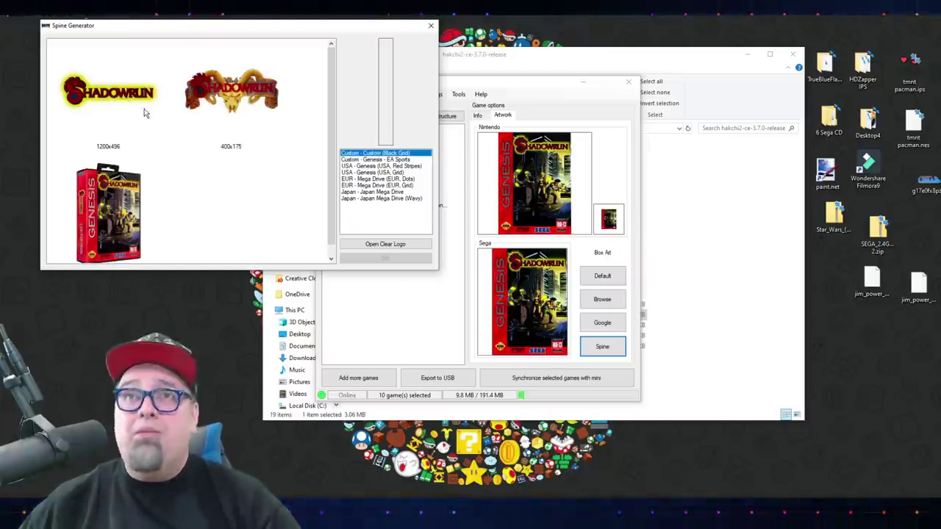
{"action": "left_click", "coordinate": [141, 105]}
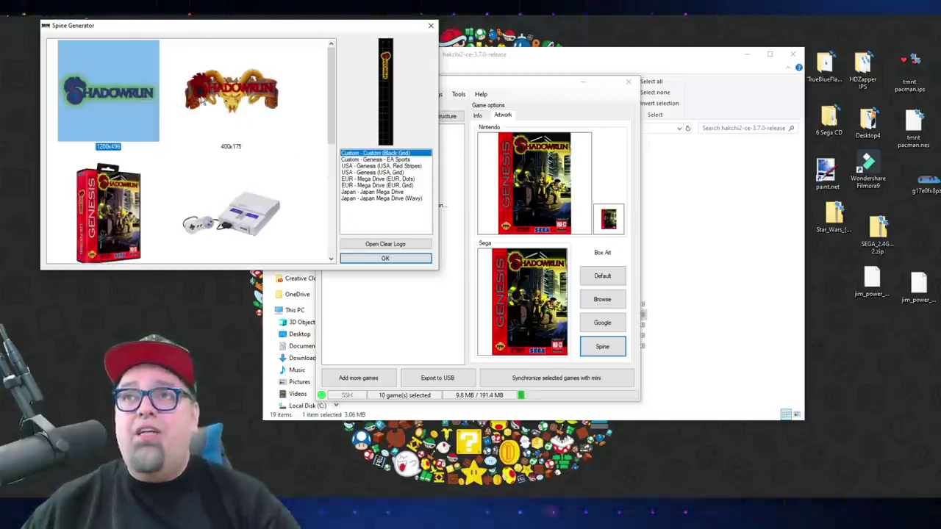
{"action": "left_click", "coordinate": [373, 167]}
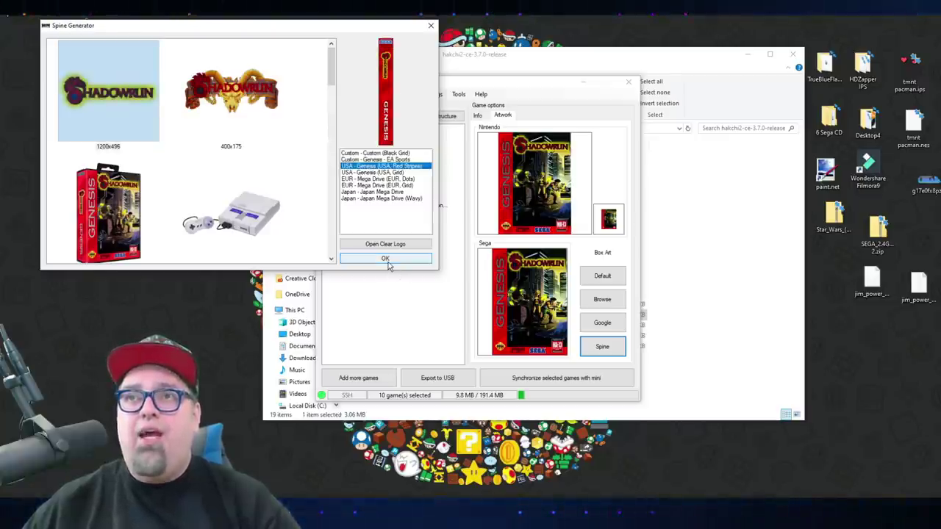
{"action": "left_click", "coordinate": [385, 258]}
Generate spine art for Shaq-Fu from the Shaq-Fu logo with the USA - Genesis (USA, Grid) template
{"action": "left_click", "coordinate": [345, 154]}
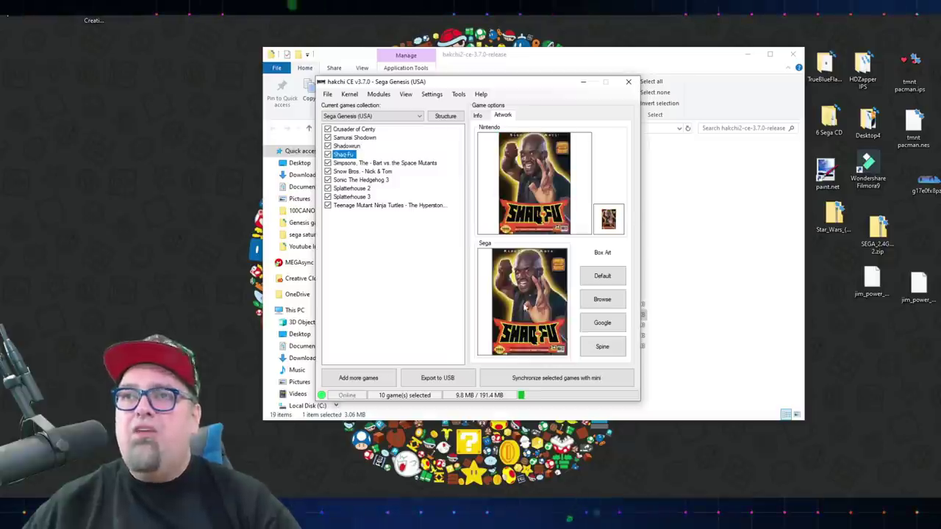
{"action": "left_click", "coordinate": [600, 346]}
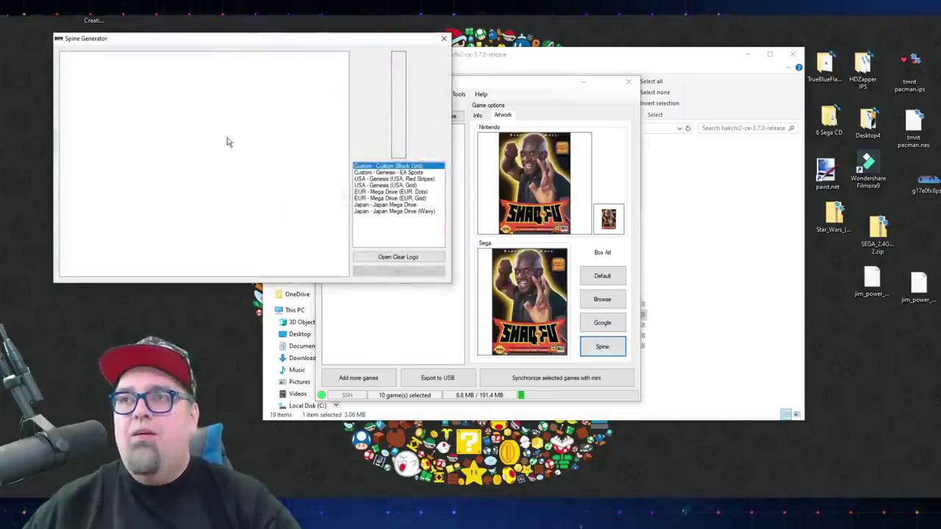
{"action": "left_click", "coordinate": [374, 179]}
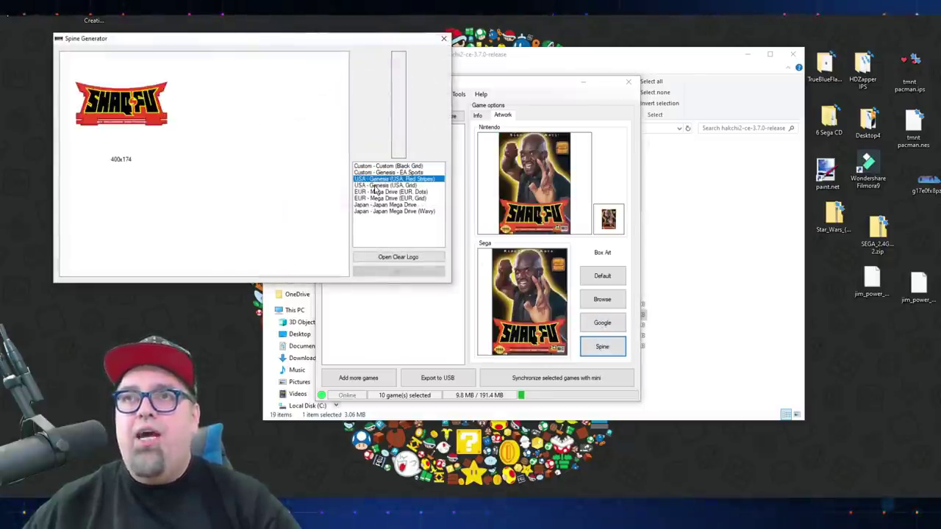
{"action": "left_click", "coordinate": [376, 185]}
{"action": "left_click", "coordinate": [127, 118]}
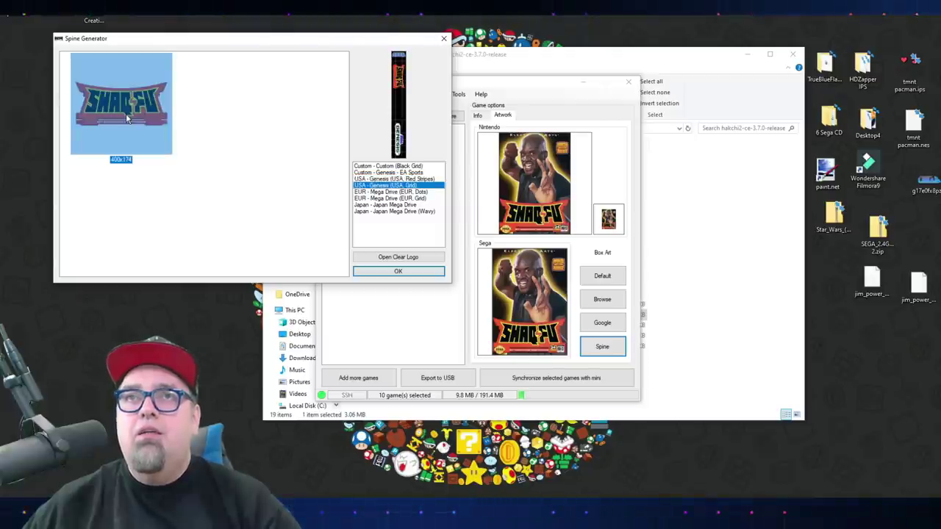
{"action": "left_click", "coordinate": [402, 272]}
Generate spine art for Sonic The Hedgehog 3 from the logo file sonic3logo.png with the USA - Genesis (USA, Red Stripes) template
{"action": "left_click", "coordinate": [361, 180]}
{"action": "left_click", "coordinate": [599, 354]}
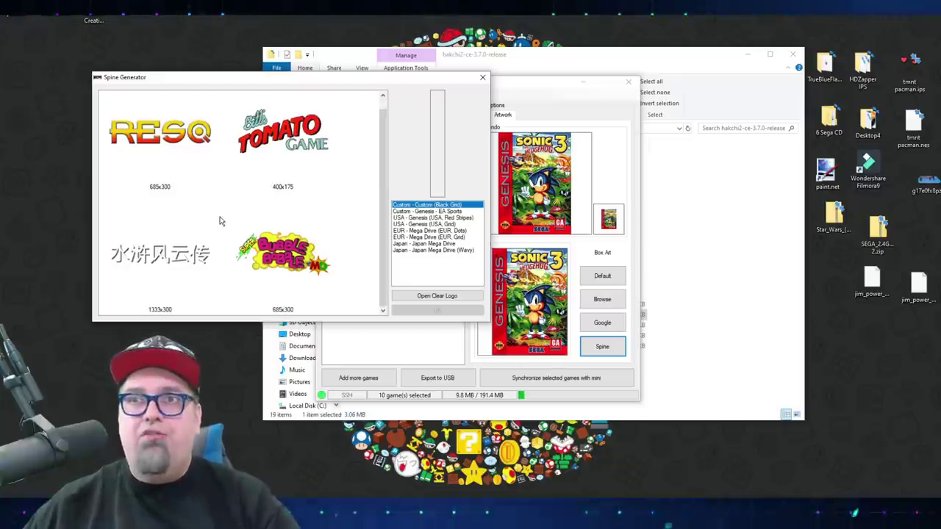
{"action": "left_click", "coordinate": [423, 297]}
{"action": "left_click", "coordinate": [213, 183]}
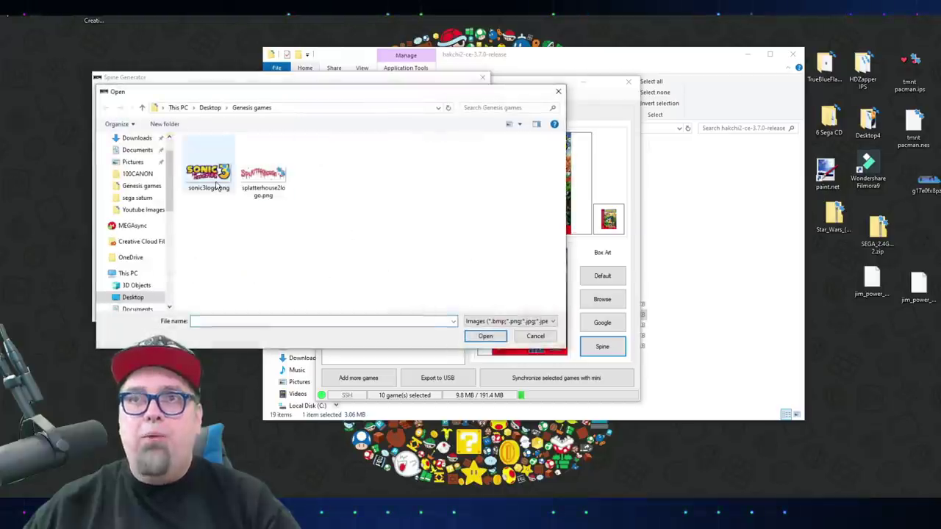
{"action": "double_click", "coordinate": [216, 183]}
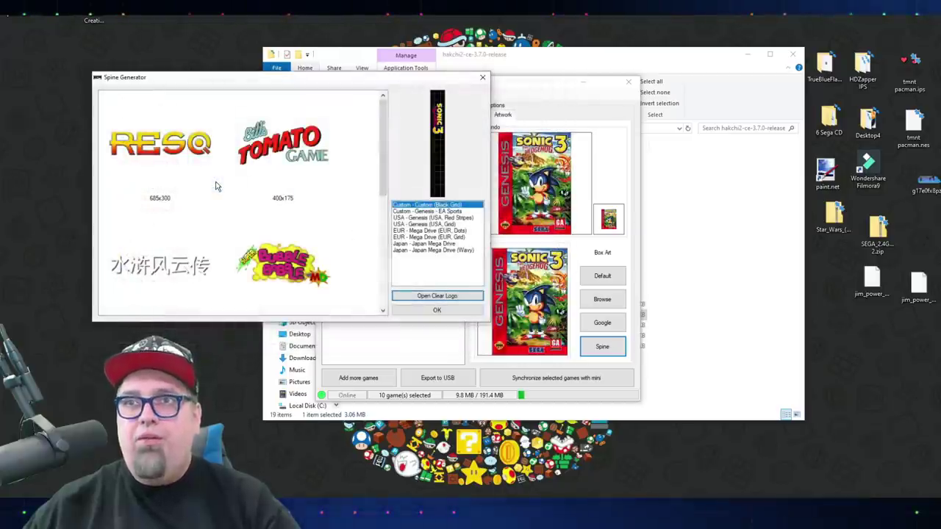
{"action": "left_click", "coordinate": [431, 218]}
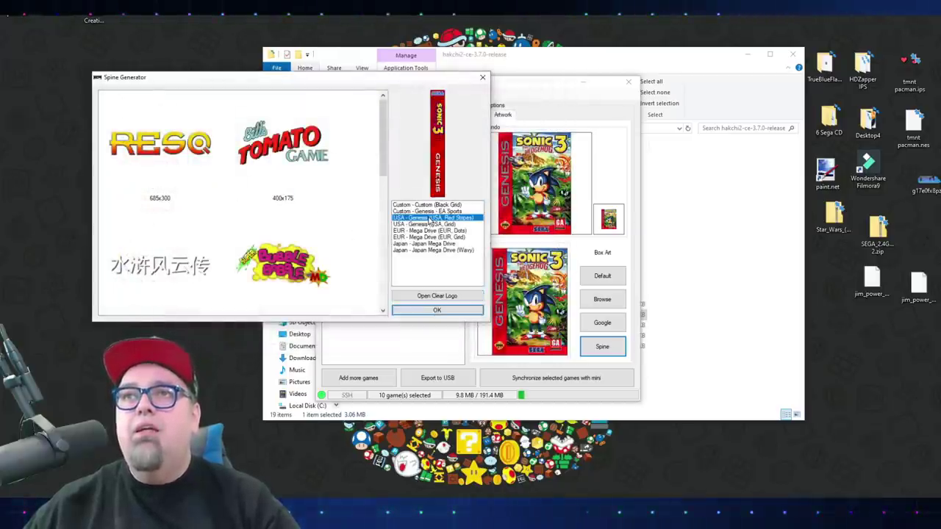
{"action": "scroll", "coordinate": [219, 201], "scroll_direction": "down", "scroll_amount": 5}
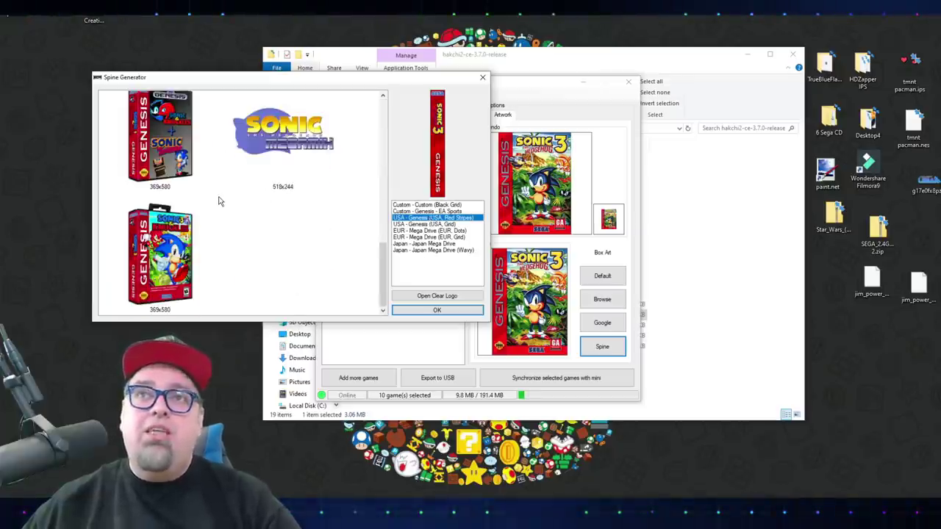
{"action": "scroll", "coordinate": [216, 202], "scroll_direction": "up", "scroll_amount": 10}
{"action": "scroll", "coordinate": [216, 203], "scroll_direction": "down", "scroll_amount": 5}
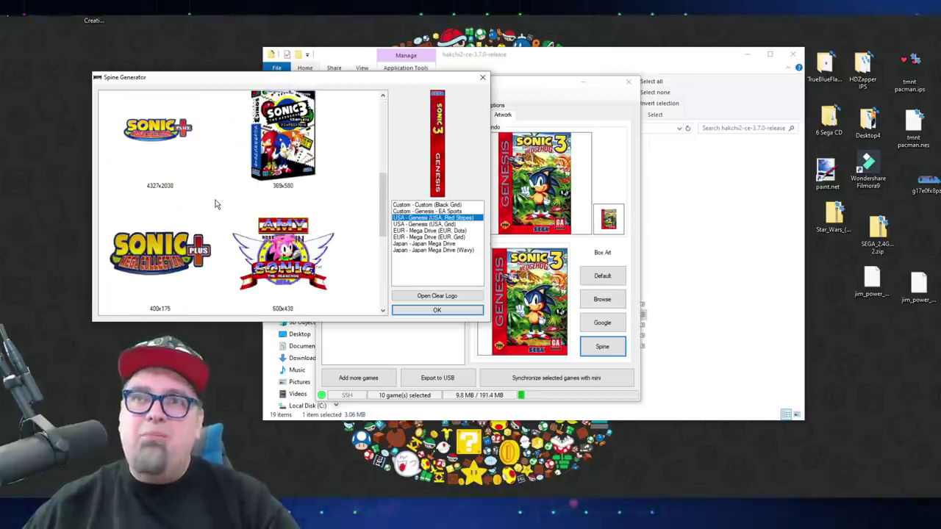
{"action": "scroll", "coordinate": [229, 204], "scroll_direction": "up", "scroll_amount": 5}
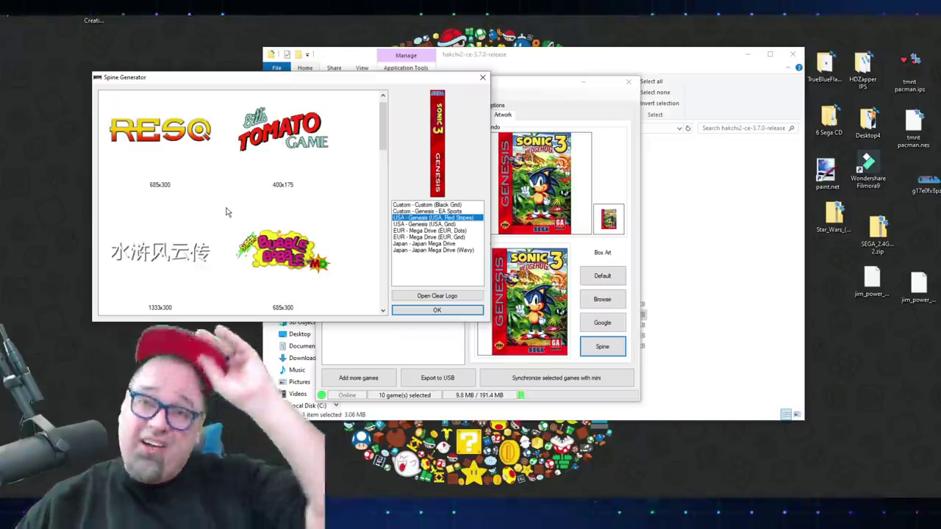
{"action": "left_click", "coordinate": [436, 310]}
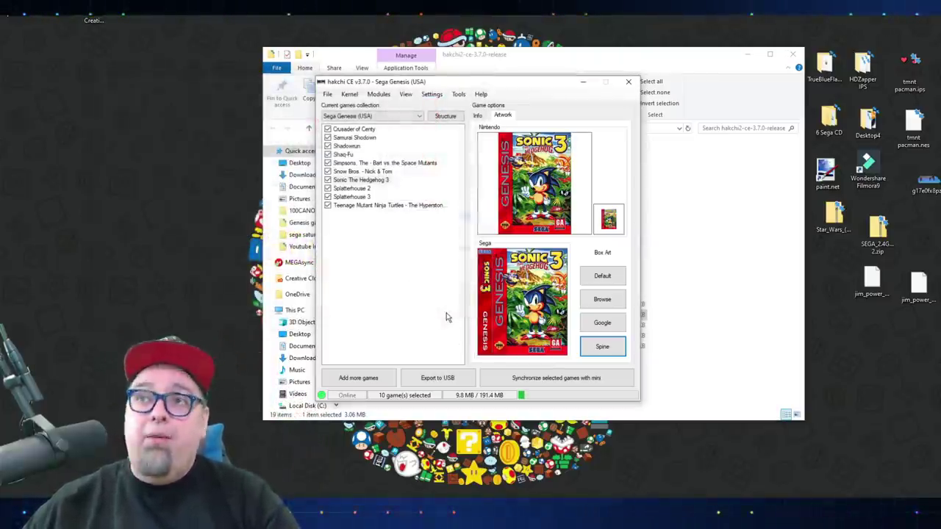
Generate spine art for Splatterhouse 2 from the logo file splatterhouse2logo.png with the USA - Genesis (USA, Grid) template
{"action": "left_click", "coordinate": [364, 189]}
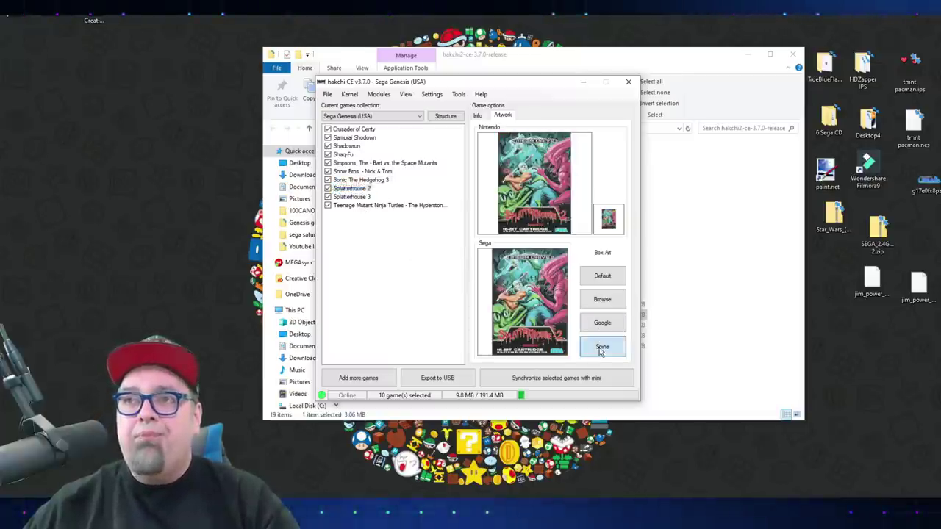
{"action": "left_click", "coordinate": [601, 346]}
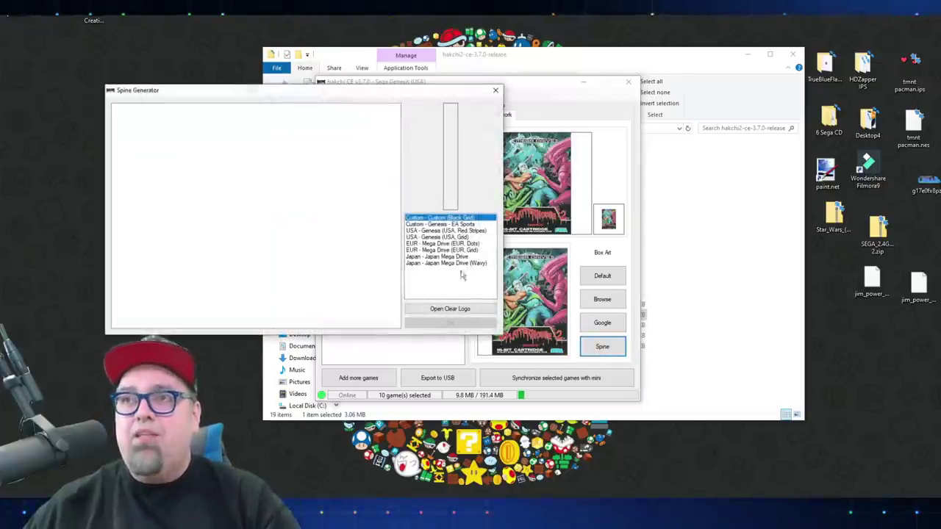
{"action": "left_click", "coordinate": [445, 238]}
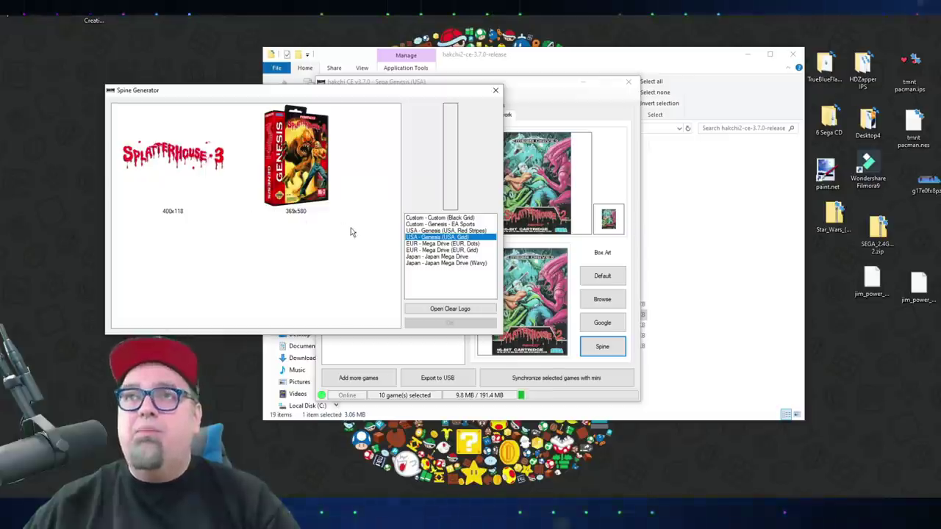
{"action": "left_click", "coordinate": [441, 310]}
{"action": "double_click", "coordinate": [271, 193]}
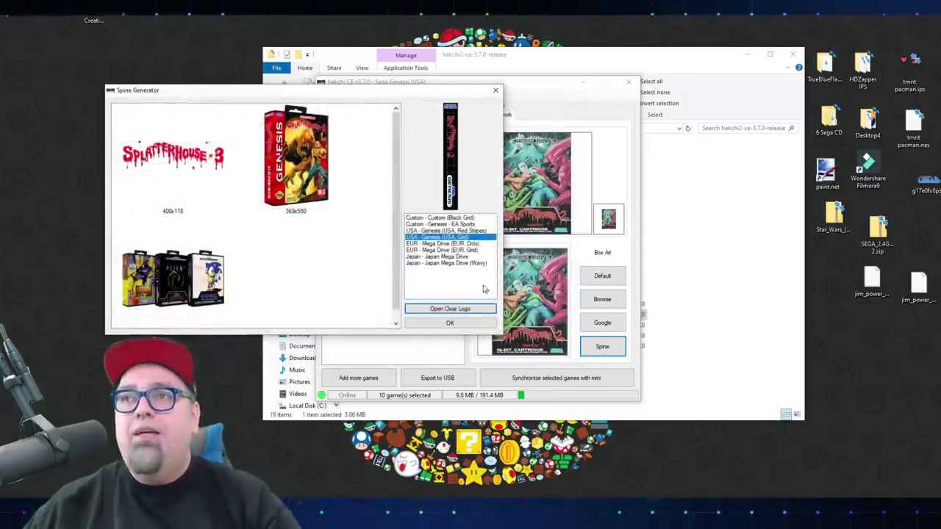
{"action": "left_click", "coordinate": [450, 323]}
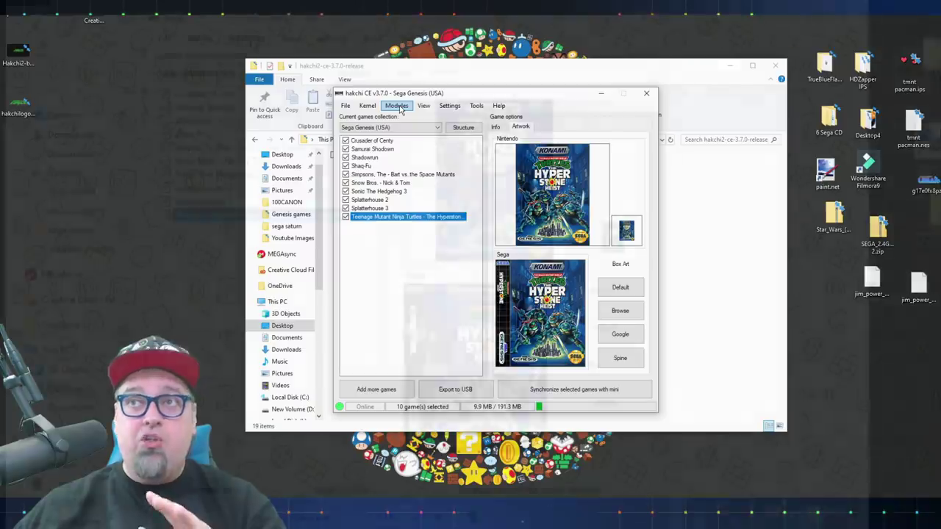
Install the extra modules Genesis Plus GX and RetroArch 181 Xtreme Ozone on the mini
{"action": "left_click", "coordinate": [398, 106]}
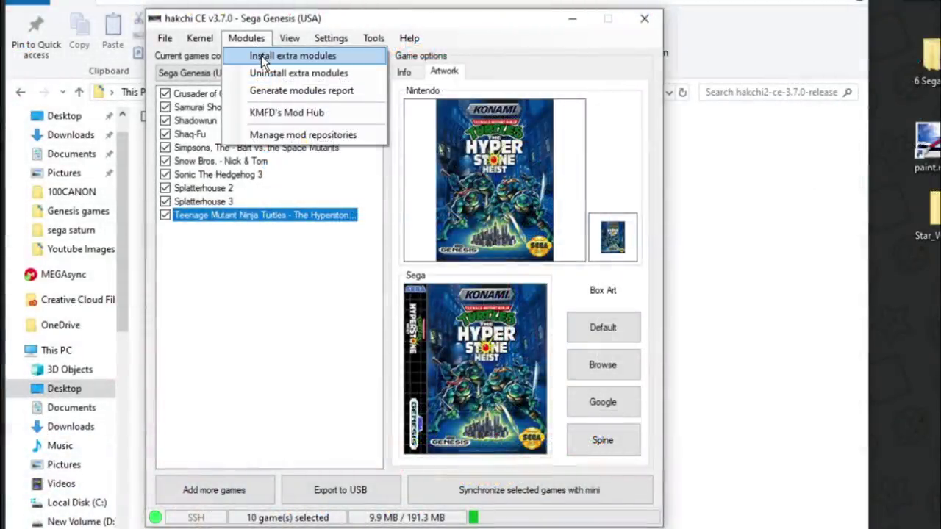
{"action": "left_click", "coordinate": [261, 55]}
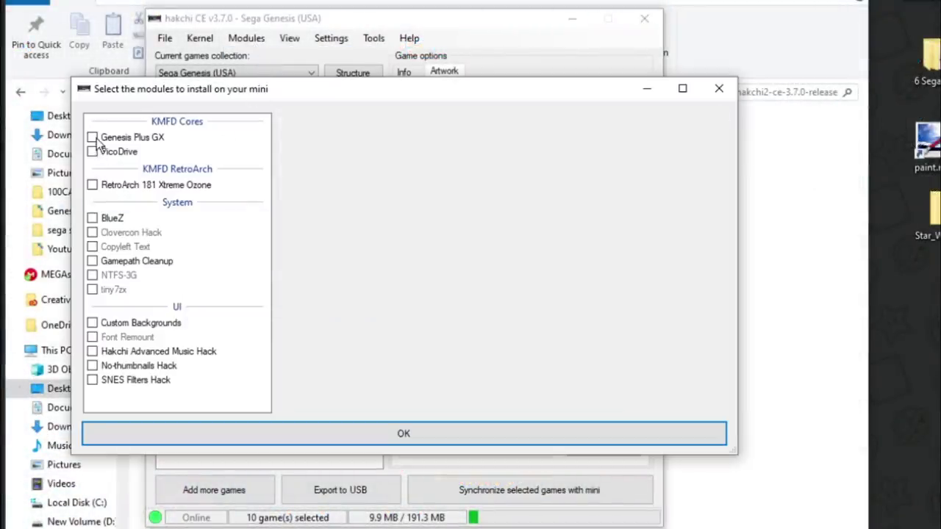
{"action": "left_click", "coordinate": [92, 138]}
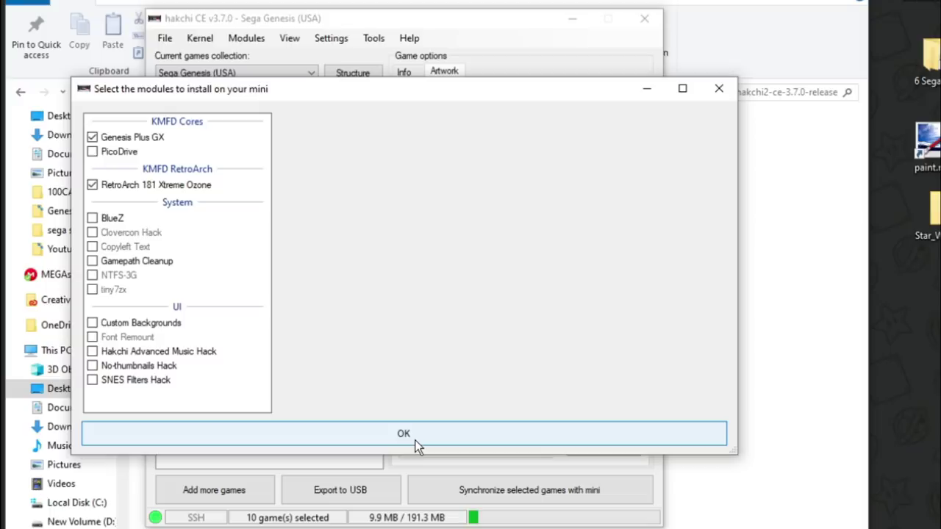
{"action": "left_click", "coordinate": [414, 442]}
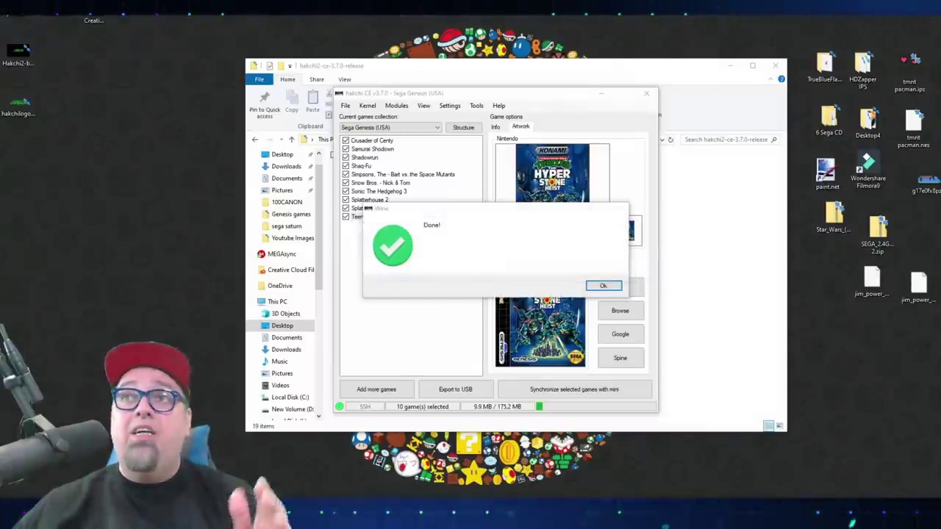
{"action": "left_click", "coordinate": [603, 286]}
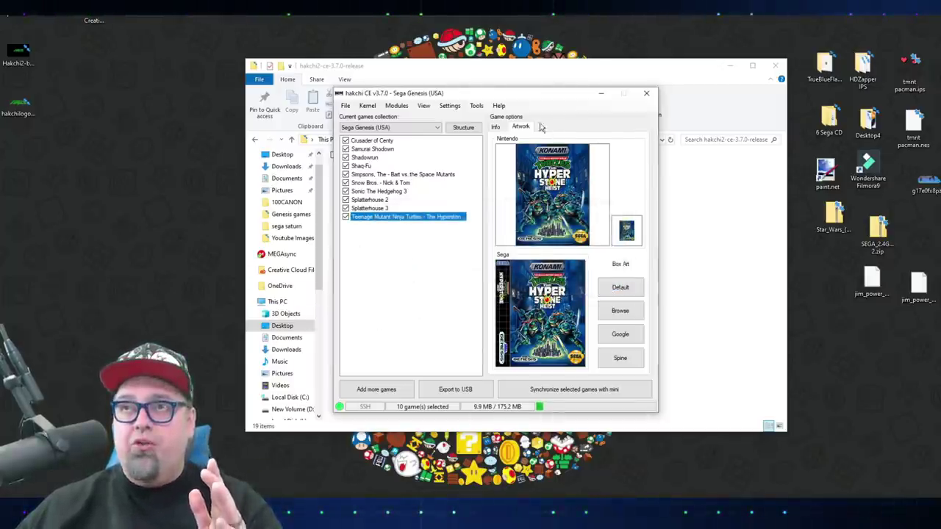
Assign the Genesis Plus GX core to Teenage Mutant Ninja Turtles - The Hyperstone Heist, keeping the Sega - Mega Drive - Genesis console
{"action": "left_click", "coordinate": [503, 126]}
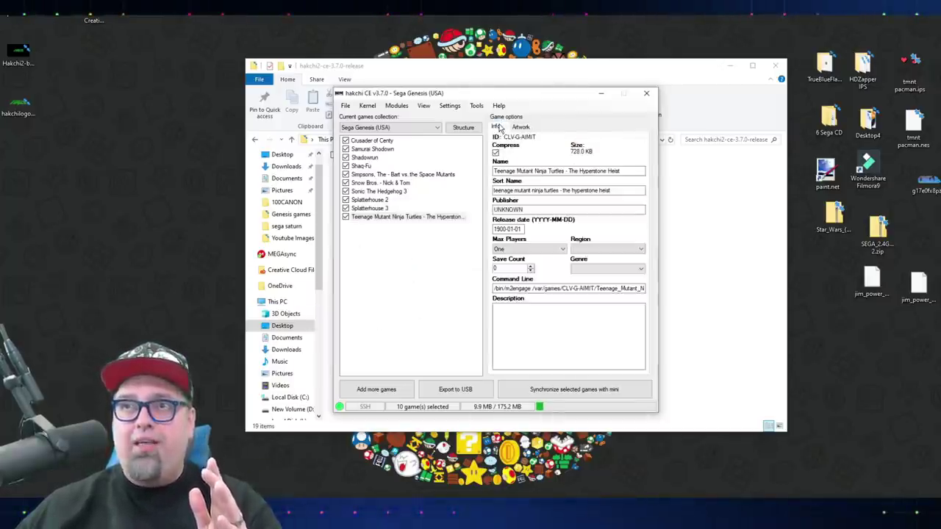
{"action": "left_click", "coordinate": [384, 219]}
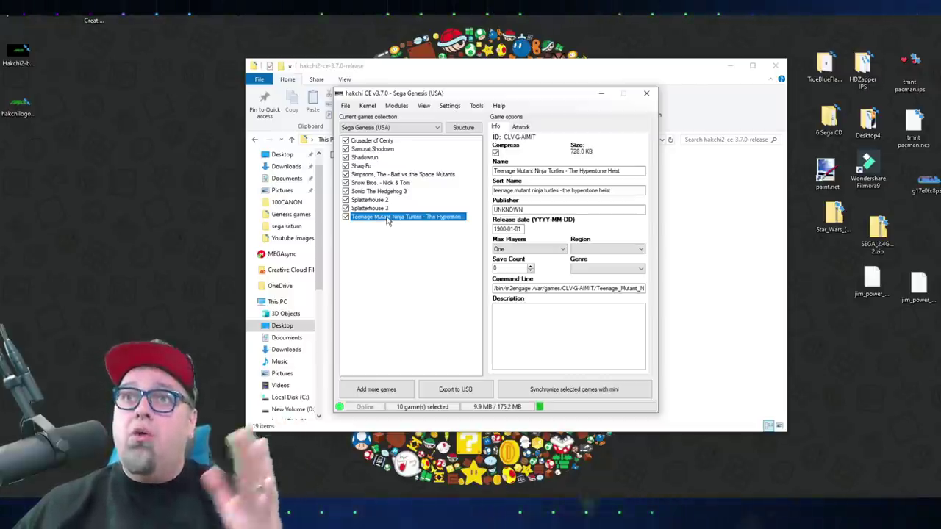
{"action": "right_click", "coordinate": [388, 221]}
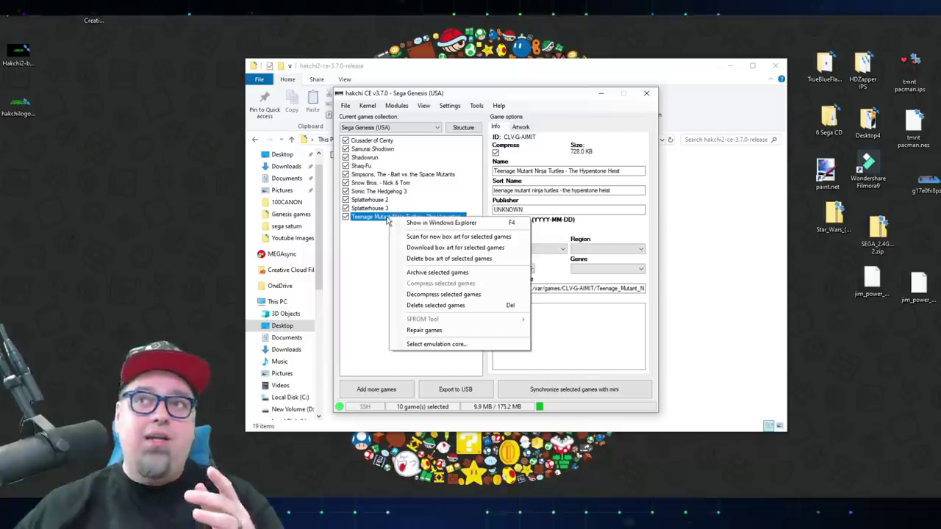
{"action": "left_click", "coordinate": [439, 344]}
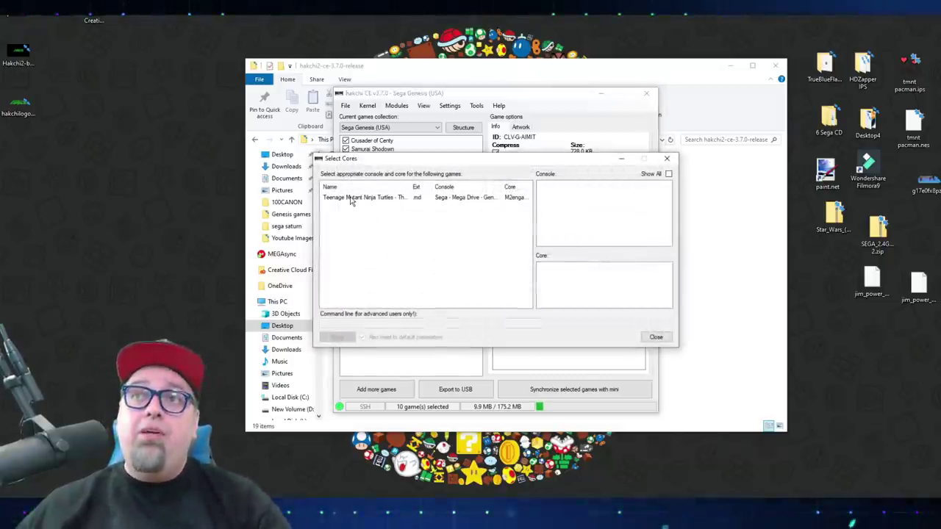
{"action": "left_click", "coordinate": [348, 198]}
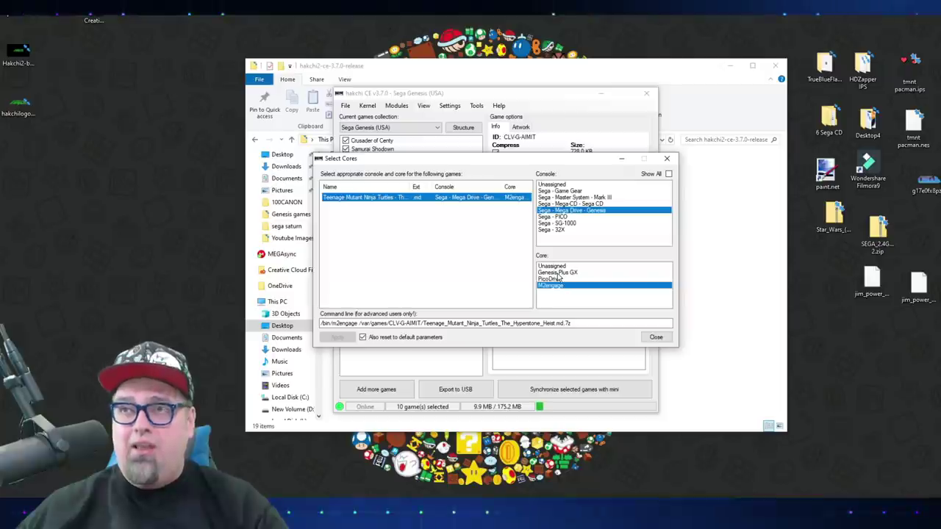
{"action": "left_click", "coordinate": [558, 274]}
{"action": "left_click", "coordinate": [336, 337]}
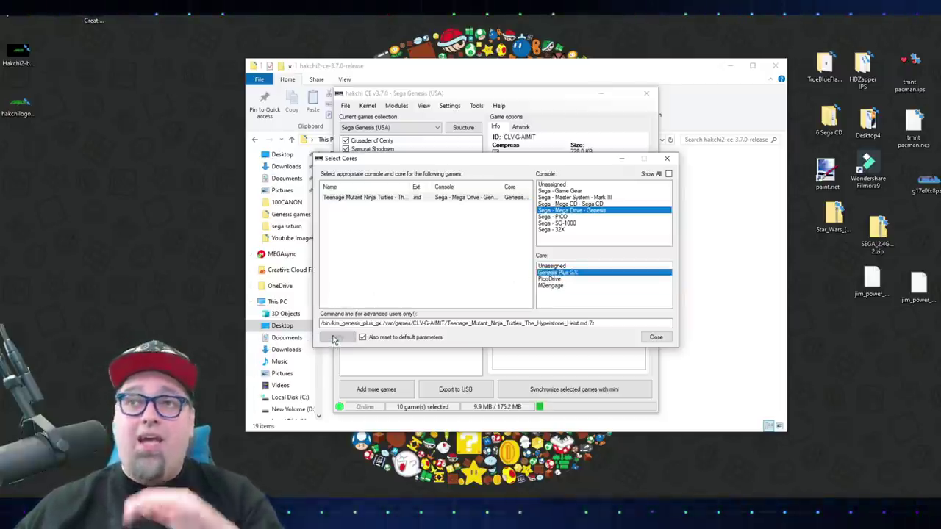
{"action": "left_click", "coordinate": [650, 339]}
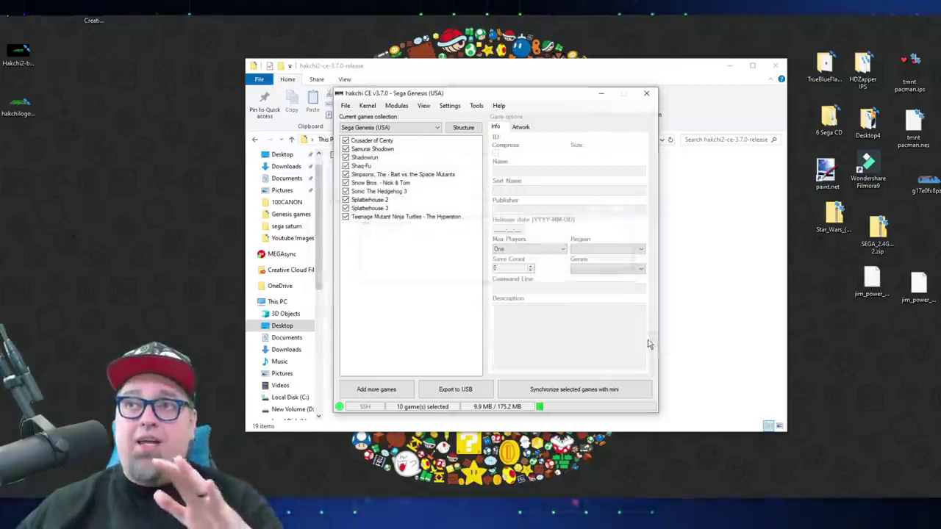
{"action": "left_click", "coordinate": [400, 218]}
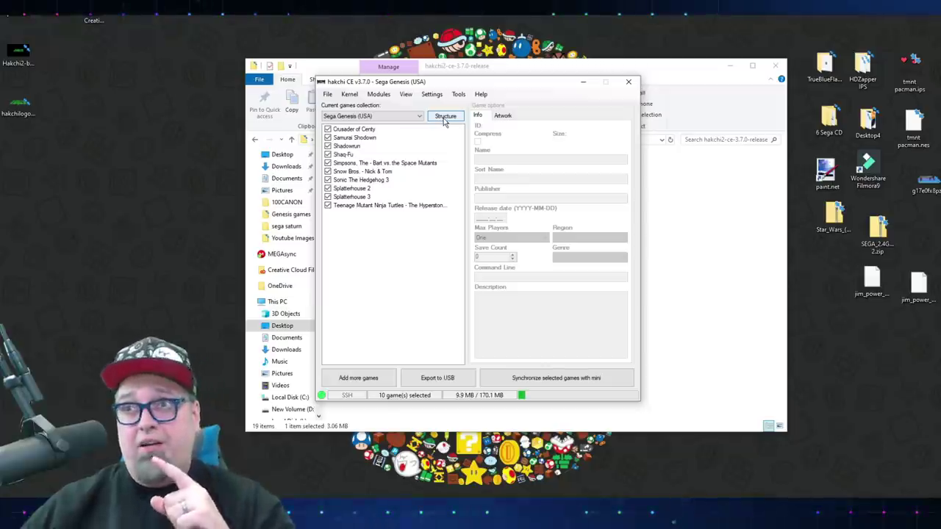
Disable pages and folders in the structure settings of the Sega Genesis (USA) games collection
{"action": "left_click", "coordinate": [444, 121]}
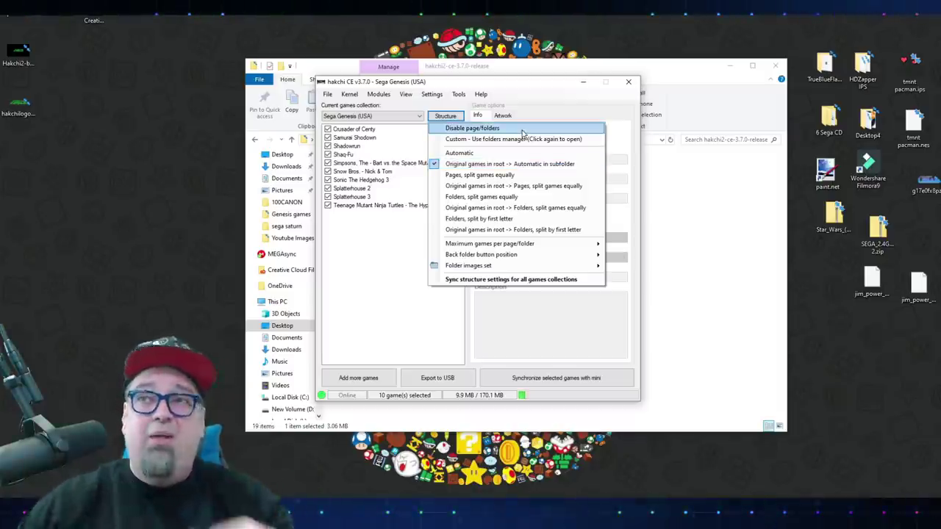
{"action": "left_click", "coordinate": [457, 130]}
{"action": "left_click", "coordinate": [446, 115]}
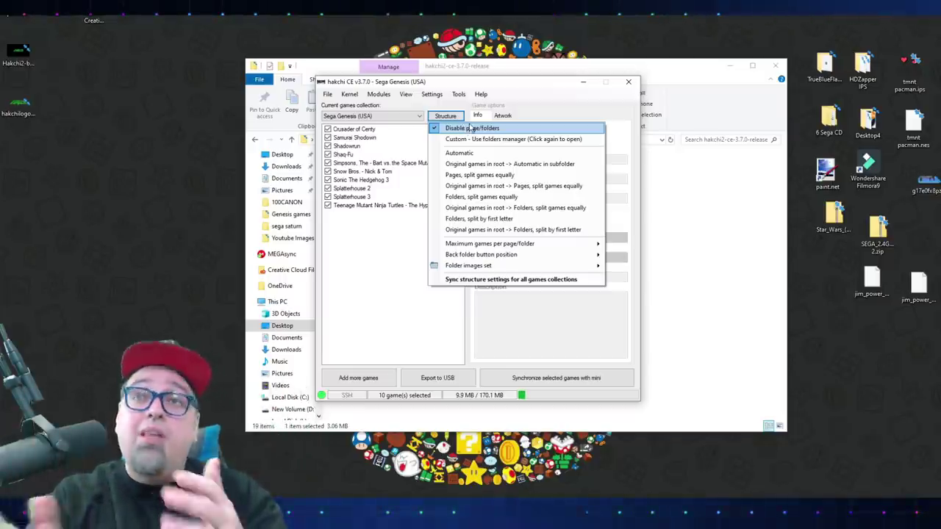
{"action": "left_click", "coordinate": [395, 279]}
Show the original games in the games list, positioned above the custom games
{"action": "left_click", "coordinate": [408, 94]}
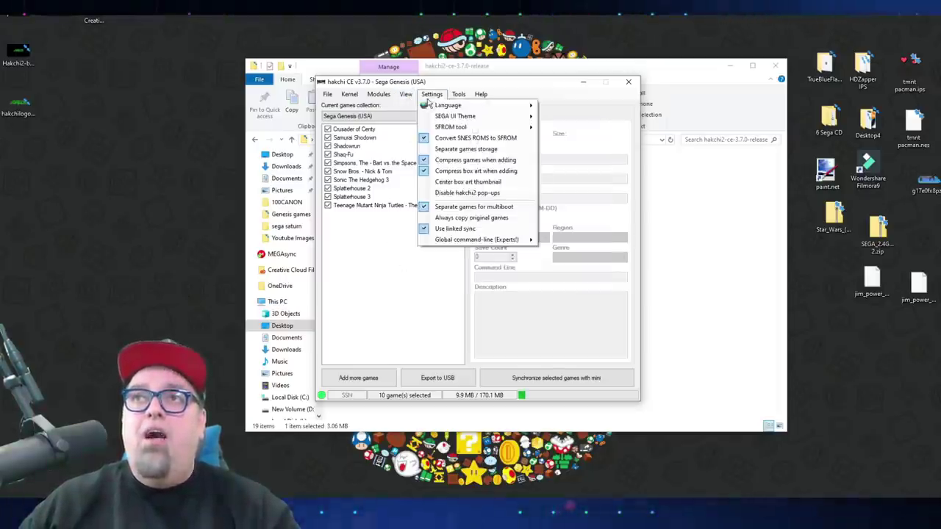
{"action": "mouse_move", "coordinate": [421, 118]}
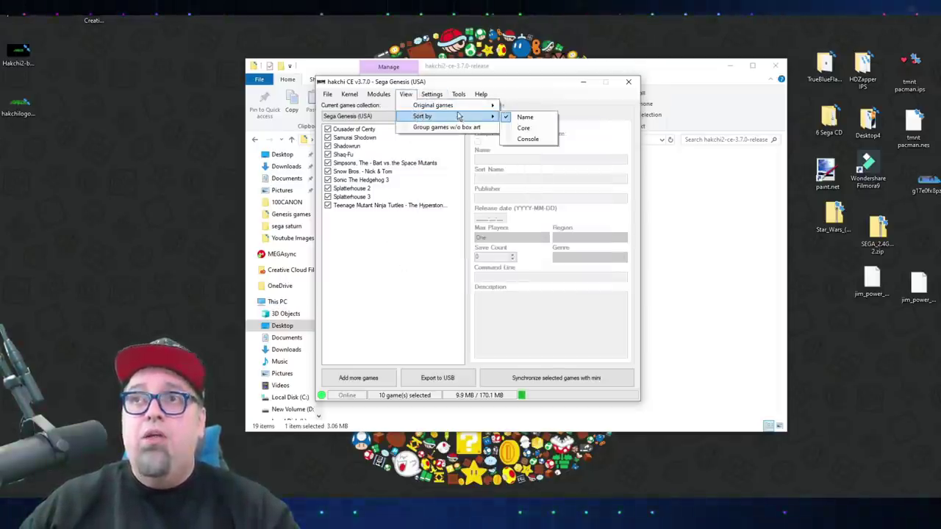
{"action": "left_click", "coordinate": [533, 105]}
{"action": "scroll", "coordinate": [367, 206], "scroll_direction": "down", "scroll_amount": 20}
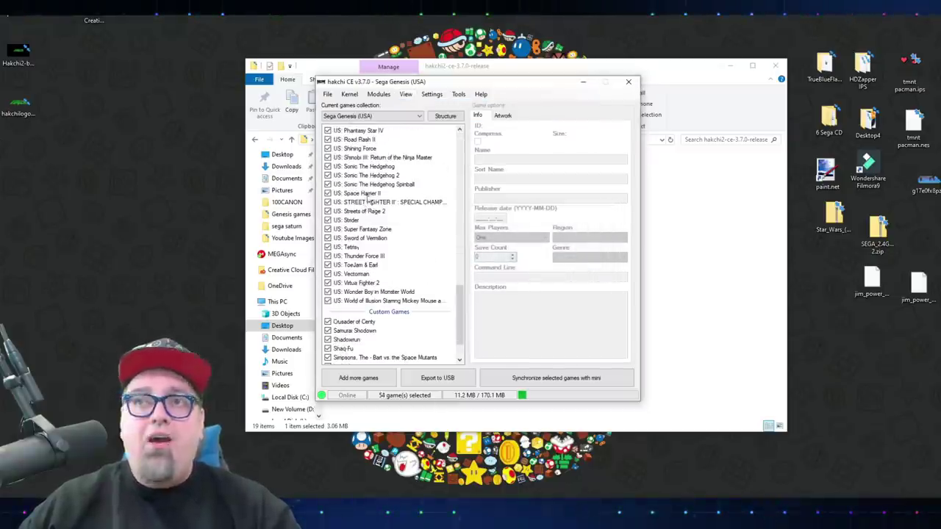
{"action": "scroll", "coordinate": [367, 202], "scroll_direction": "down", "scroll_amount": 2}
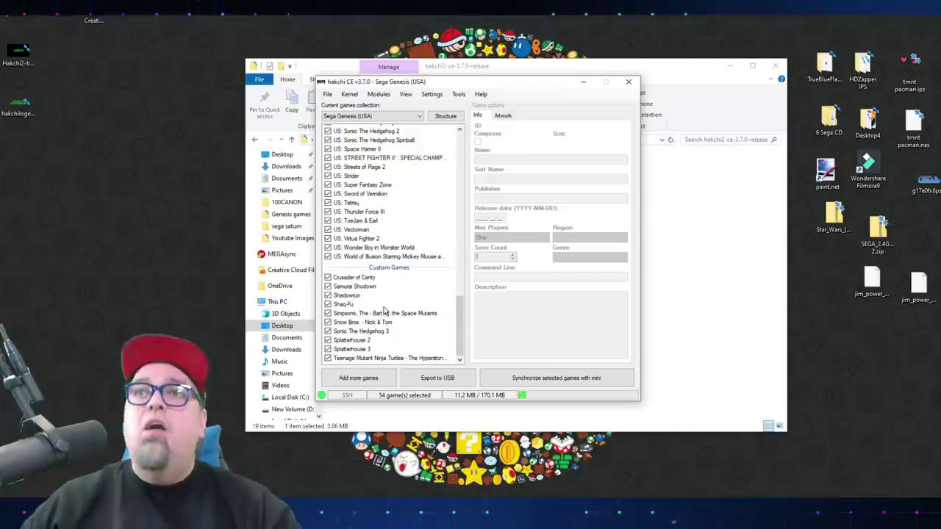
Sort the games list by core and synchronize the selected games with the mini
{"action": "left_click", "coordinate": [414, 95]}
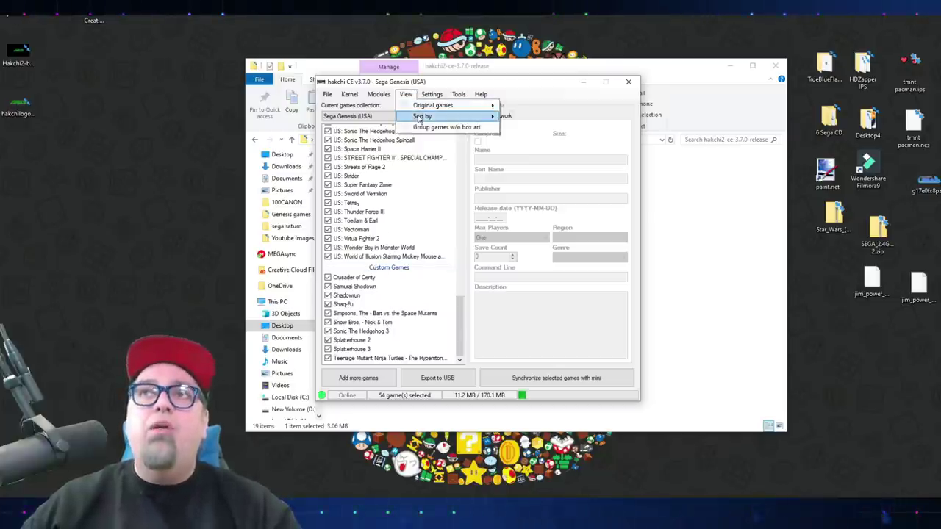
{"action": "mouse_move", "coordinate": [419, 118]}
{"action": "left_click", "coordinate": [523, 128]}
{"action": "scroll", "coordinate": [412, 214], "scroll_direction": "down", "scroll_amount": 10}
{"action": "scroll", "coordinate": [412, 214], "scroll_direction": "down", "scroll_amount": 15}
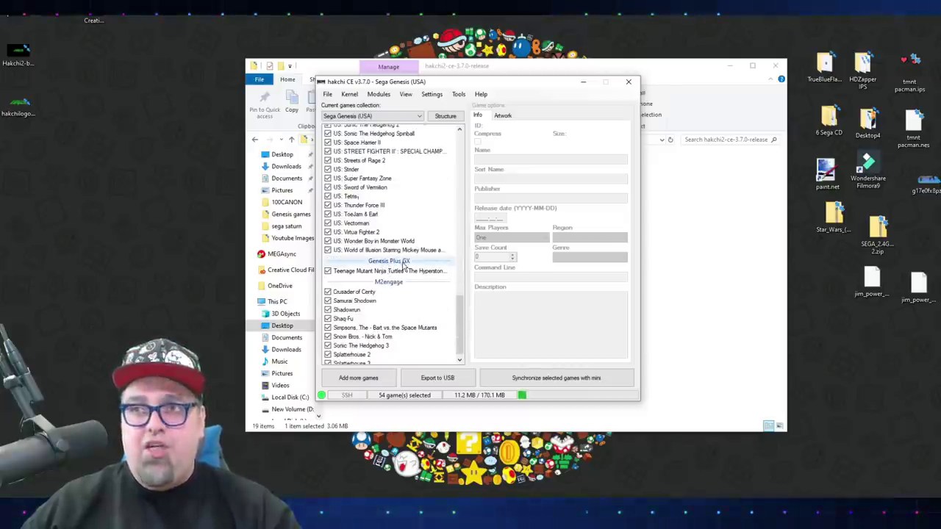
{"action": "scroll", "coordinate": [361, 298], "scroll_direction": "down", "scroll_amount": 2}
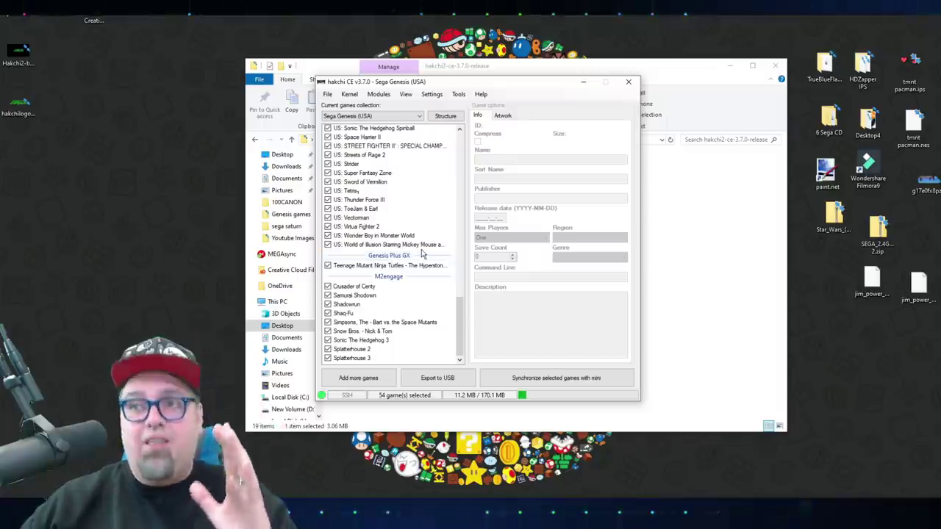
{"action": "left_click", "coordinate": [526, 380]}
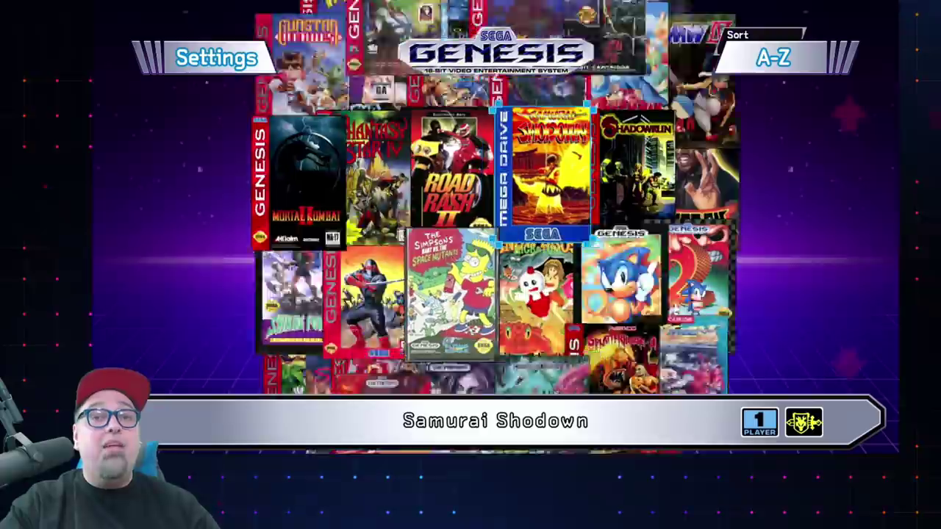
Browse the Genesis Mini's A-Z game menu to its last entry, examining how the added games appear among the original titles
{"action": "key", "text": "Down"}
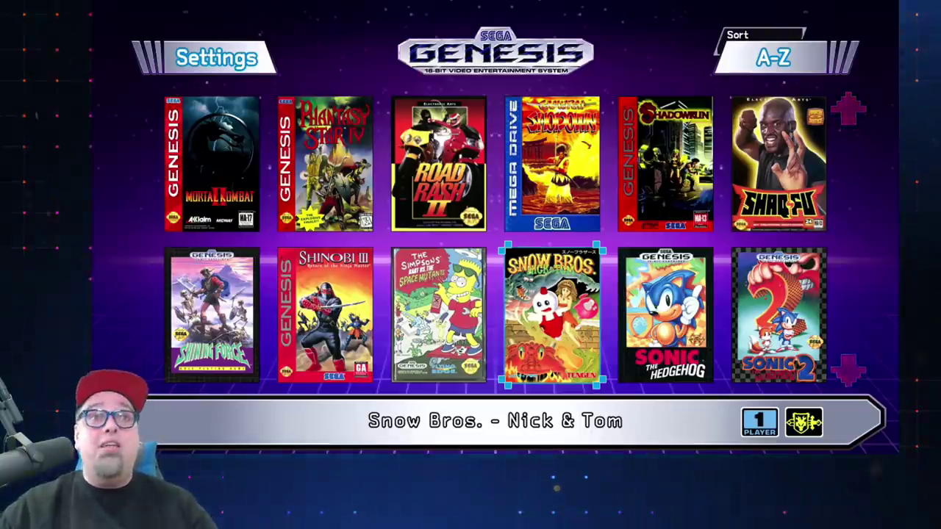
{"action": "key", "text": "Up"}
{"action": "key", "text": "Up"}
{"action": "key", "text": "Up"}
{"action": "key", "text": "Up"}
{"action": "key", "text": "Up"}
{"action": "key", "text": "Down"}
{"action": "key", "text": "Down"}
{"action": "key", "text": "Down"}
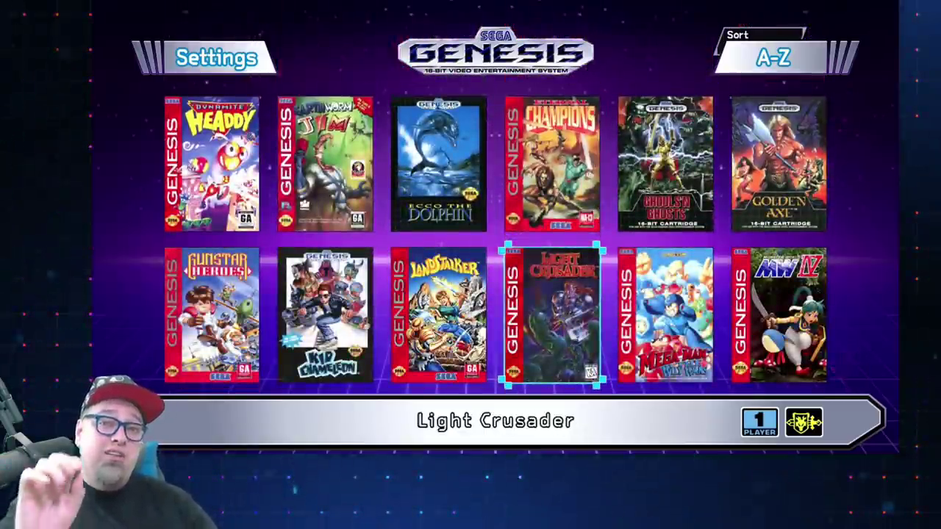
{"action": "key", "text": "Down"}
{"action": "key", "text": "Down"}
{"action": "key", "text": "Down"}
{"action": "key", "text": "Down"}
{"action": "key", "text": "Down"}
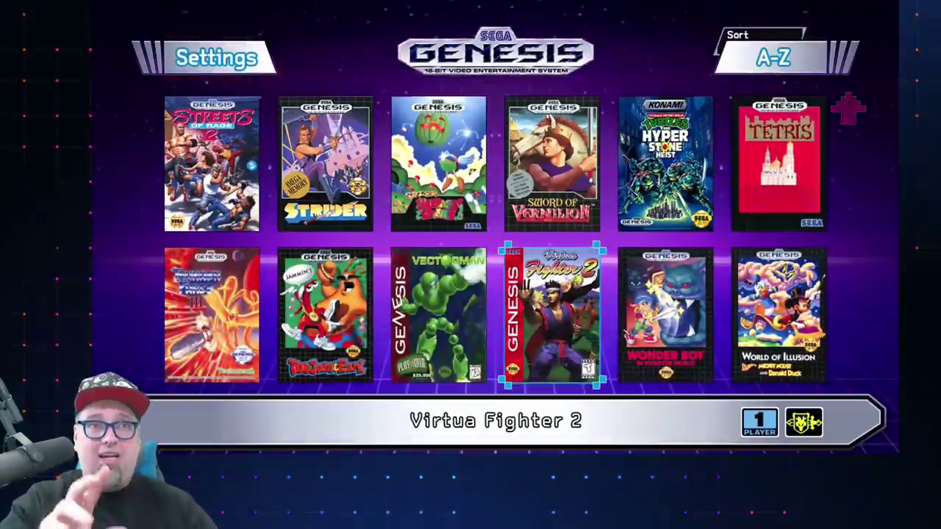
{"action": "key", "text": "Right"}
{"action": "key", "text": "Right"}
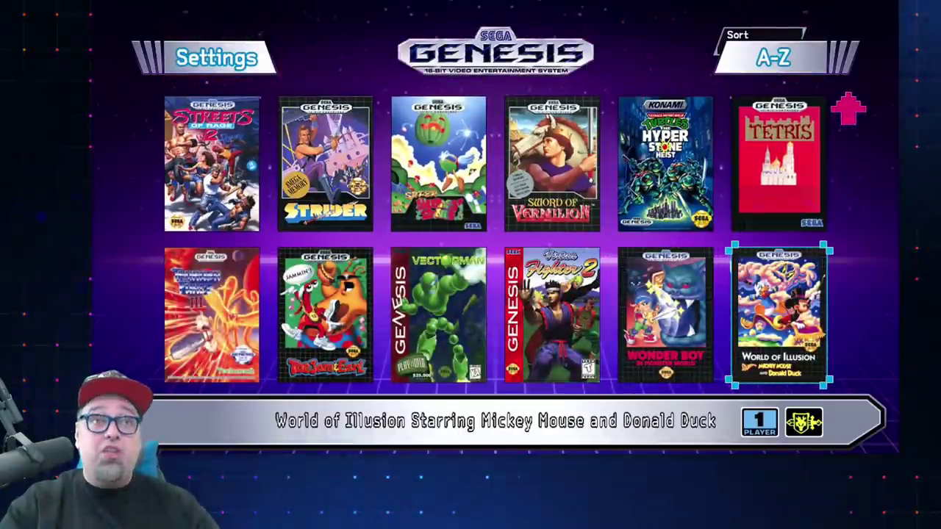
Examine the cover art in the menu rows from Snow Bros. and Sonic 3 to Splatterhouse and Teenage Mutant Ninja Turtles
{"action": "key", "text": "Up"}
{"action": "key", "text": "Up"}
{"action": "key", "text": "Left"}
{"action": "key", "text": "Left"}
{"action": "key", "text": "Down"}
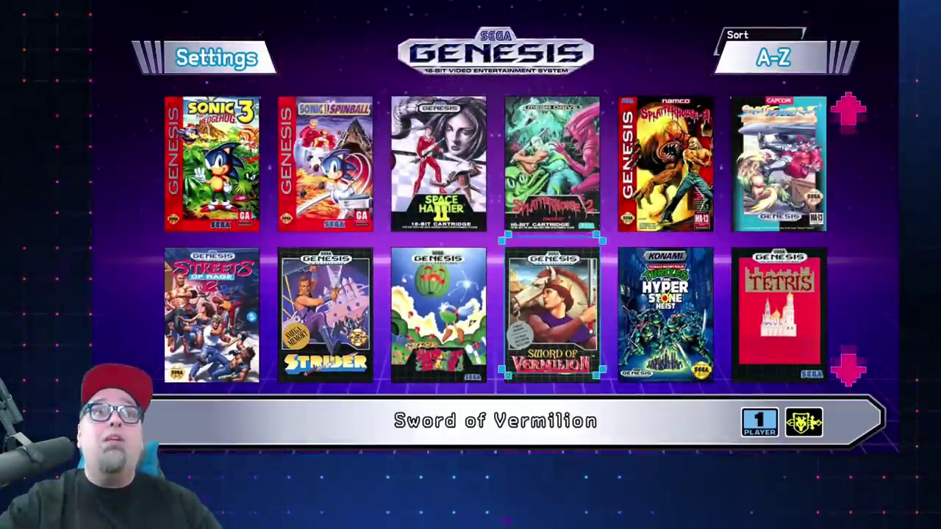
{"action": "key", "text": "Right"}
{"action": "key", "text": "Left"}
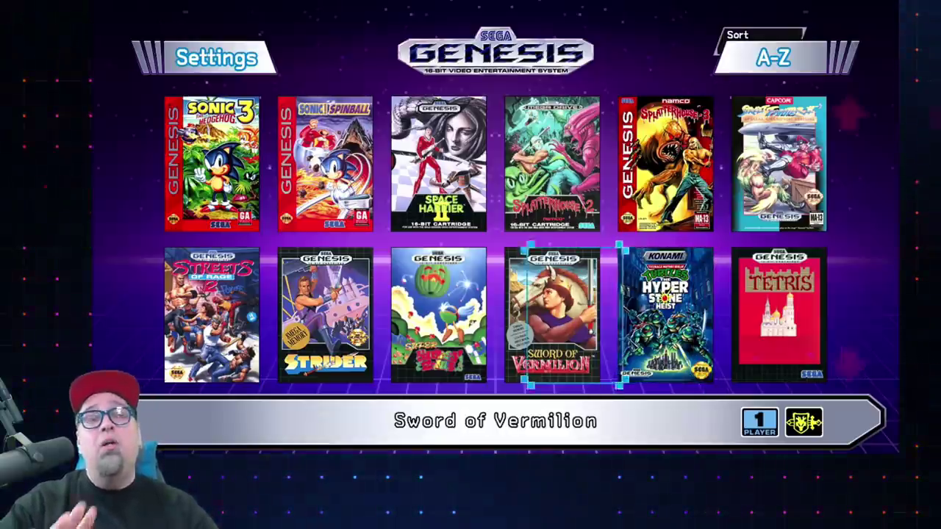
{"action": "key", "text": "Up"}
{"action": "key", "text": "Up"}
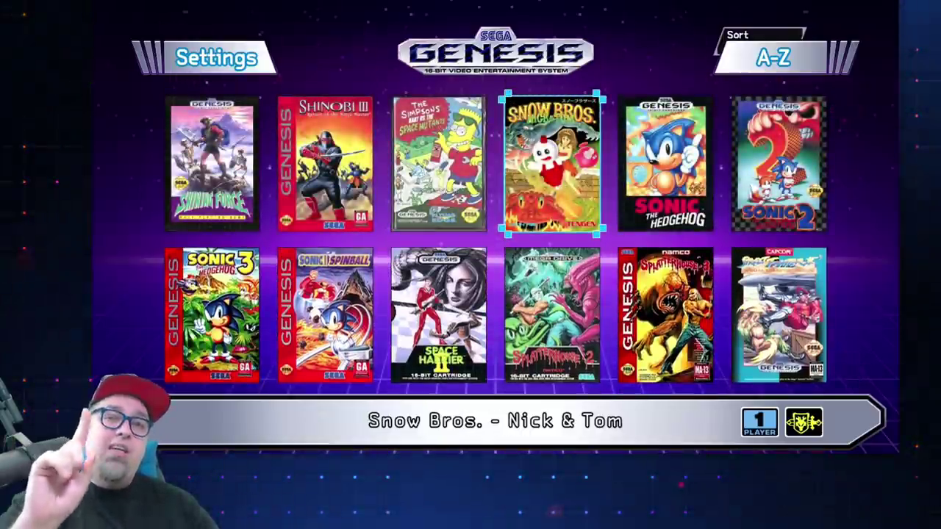
{"action": "key", "text": "Down"}
{"action": "key", "text": "Down"}
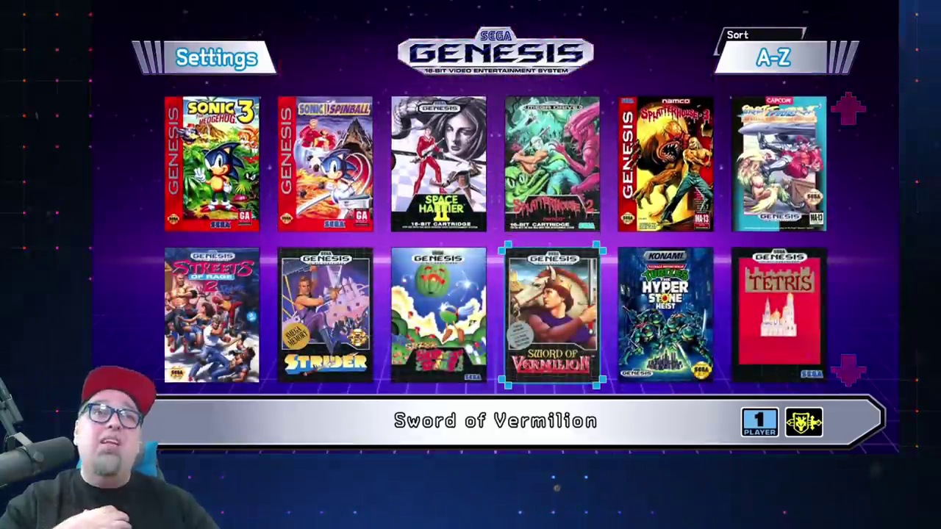
{"action": "key", "text": "Right"}
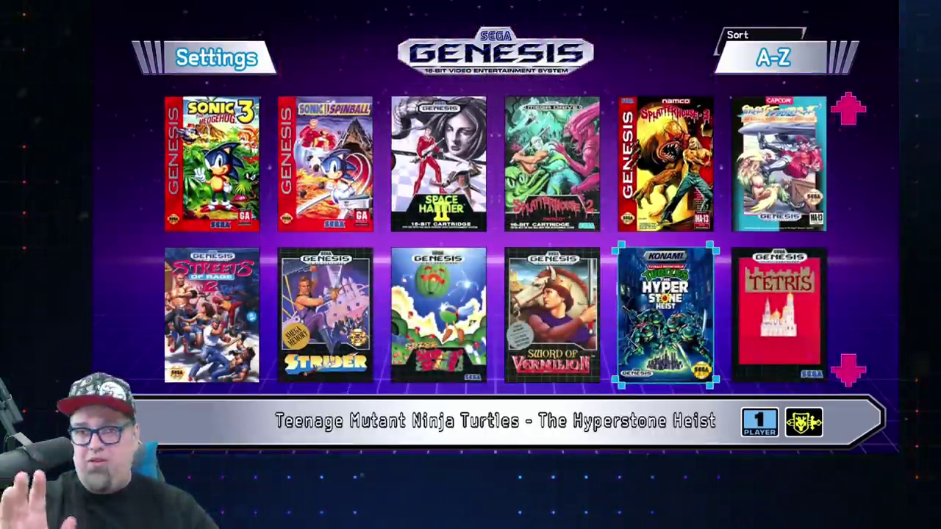
{"action": "key", "text": "Left"}
{"action": "key", "text": "Left"}
{"action": "key", "text": "Left"}
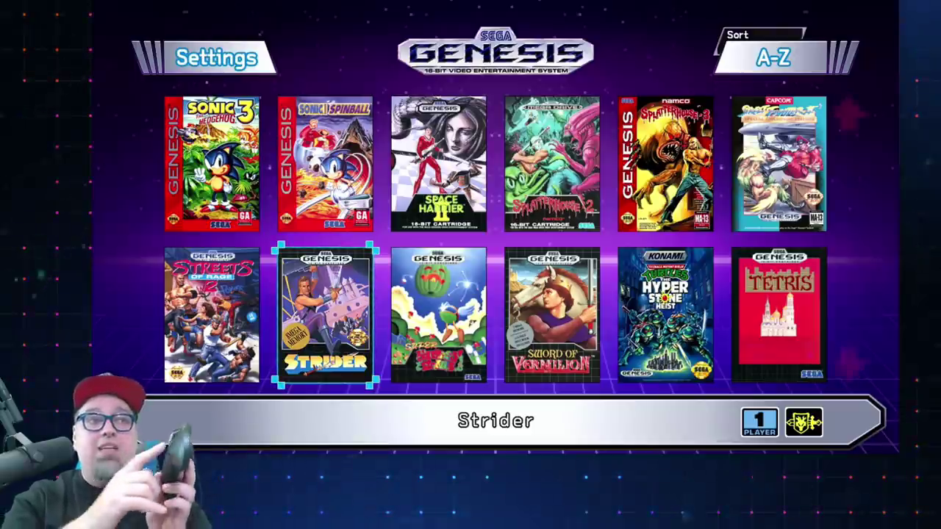
{"action": "key", "text": "Right"}
{"action": "key", "text": "Right"}
{"action": "key", "text": "Right"}
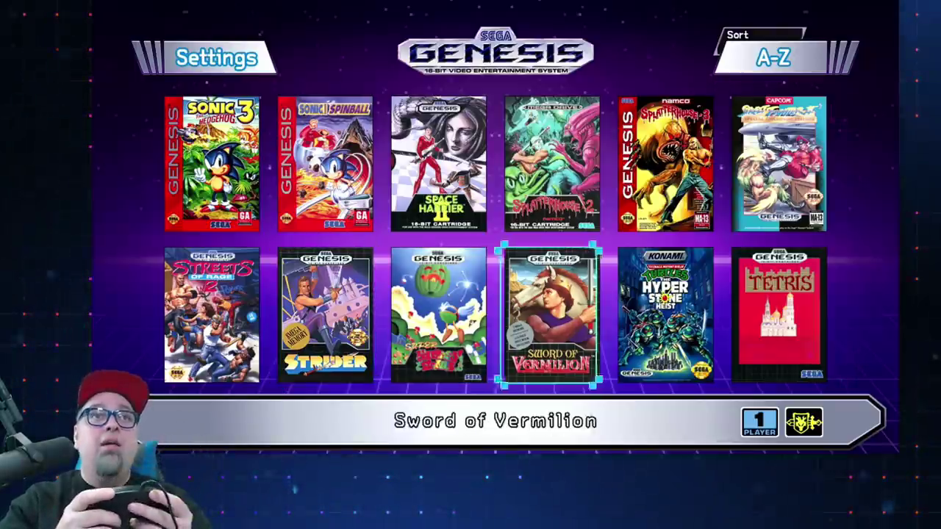